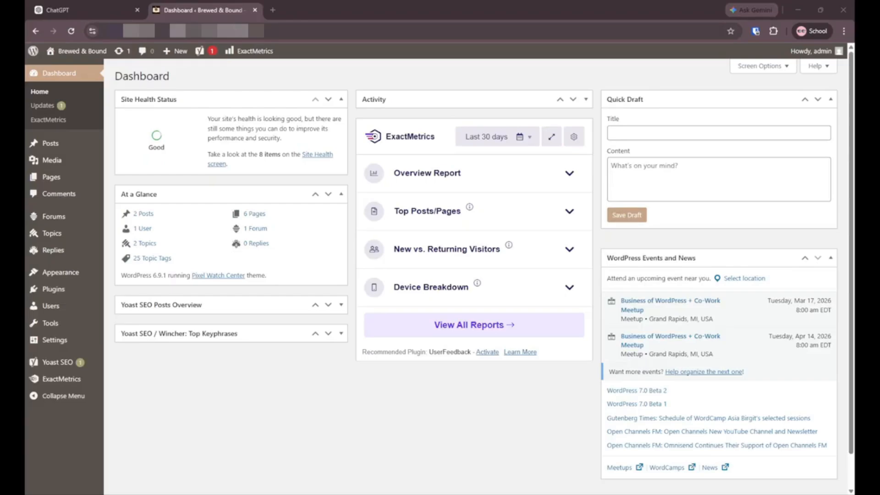
Step: Open the Brewed & Bound Community Lounge forum for editing from the Forums list
click(69, 290)
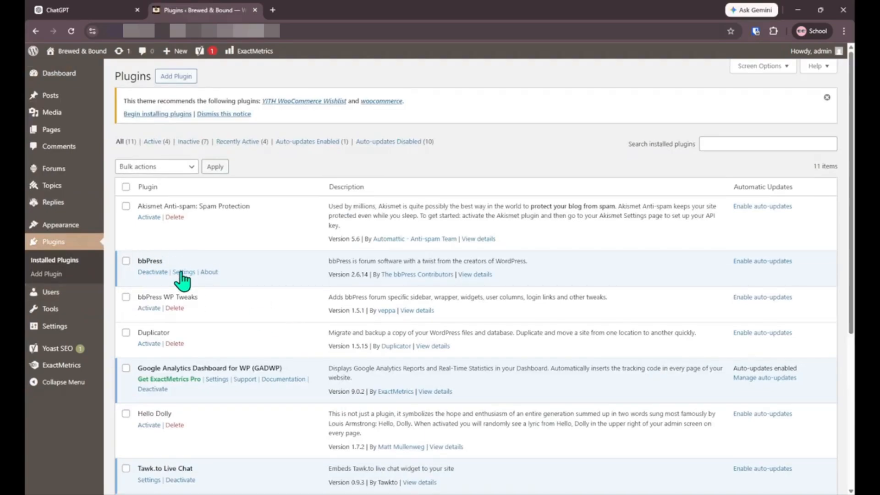
click(67, 170)
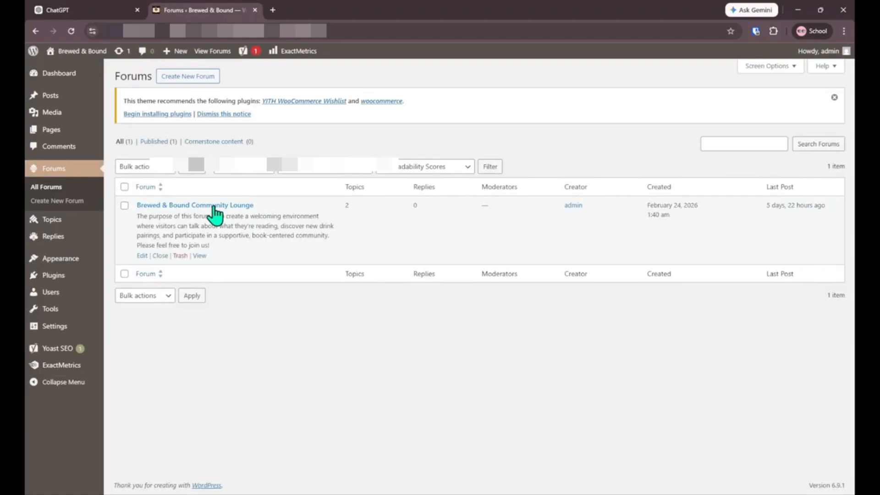
click(213, 207)
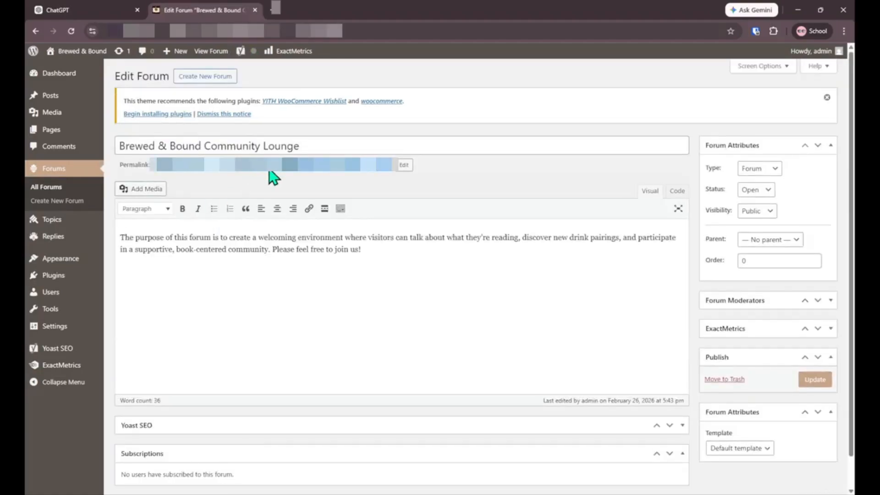
Step: Move between browser tabs and end on ChatGPT's empty new chat
click(337, 11)
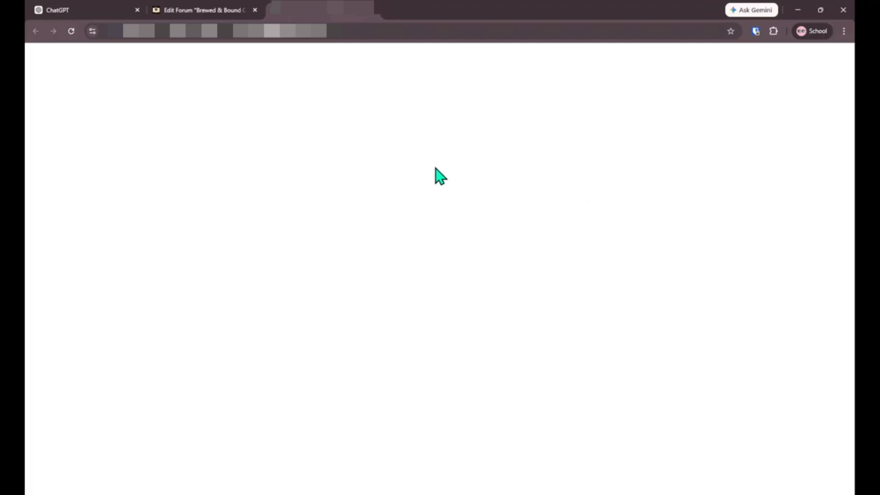
click(181, 11)
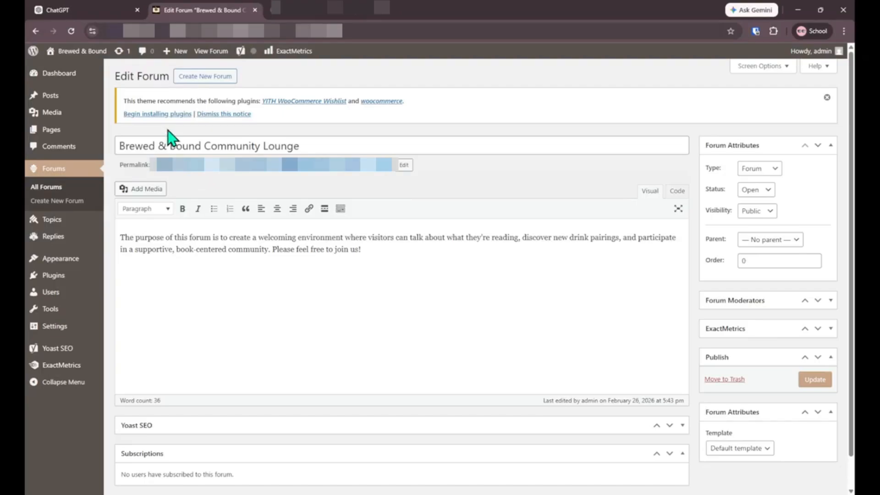
click(94, 10)
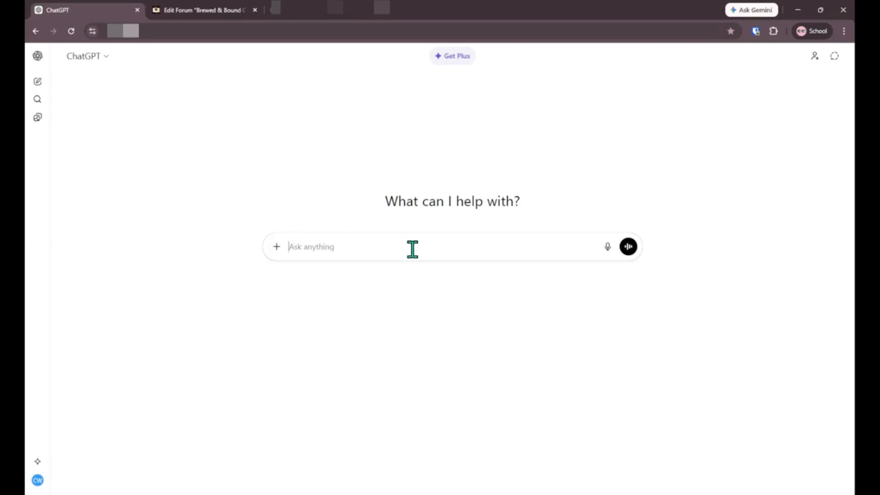
click(234, 9)
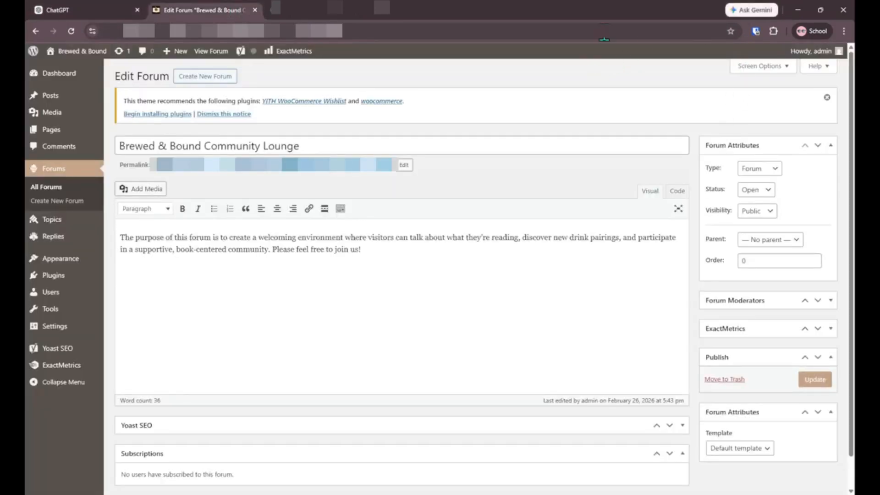
click(760, 11)
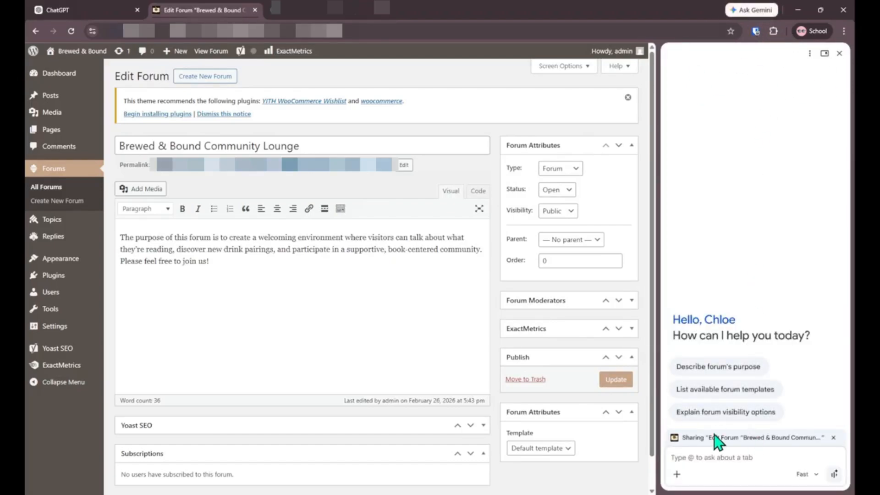
drag(683, 441, 795, 437)
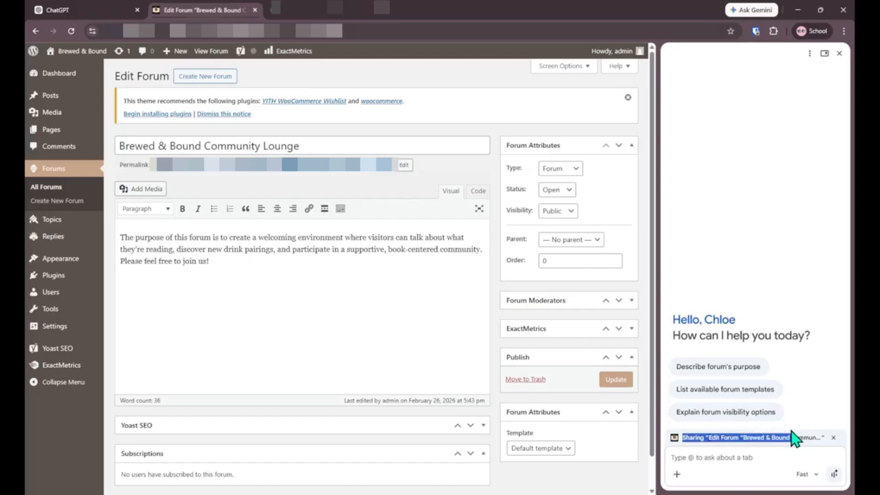
click(791, 455)
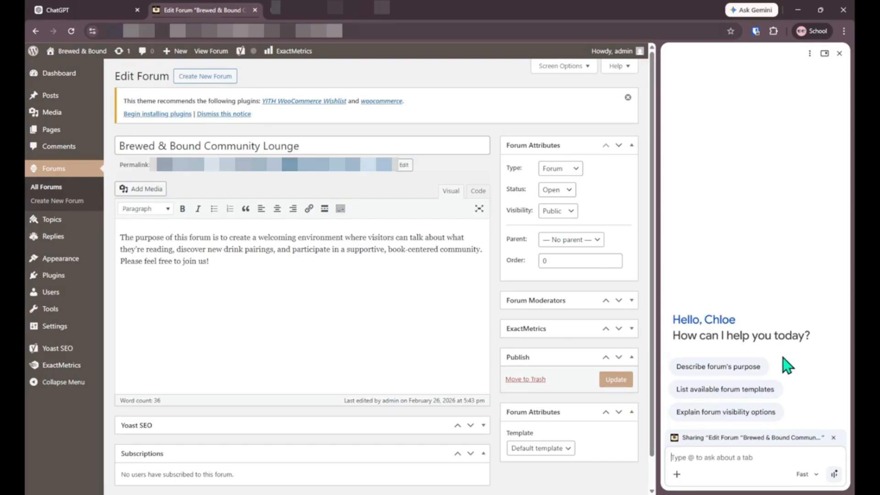
click(56, 10)
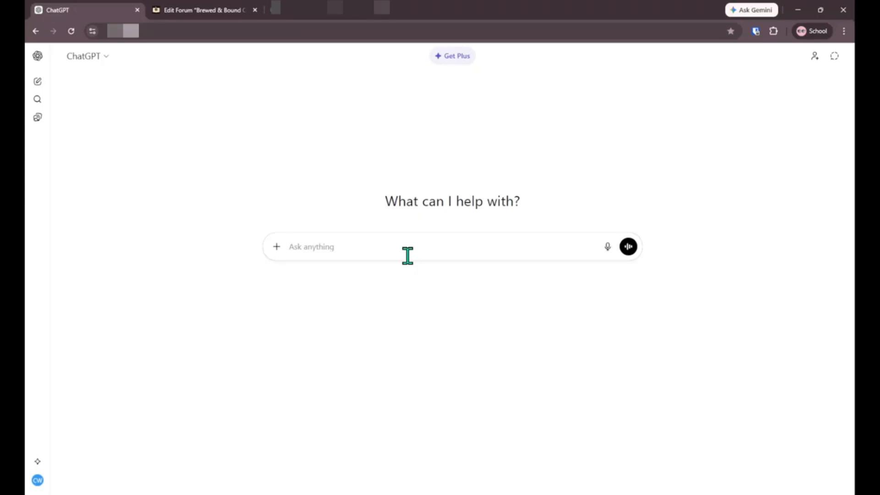
Step: Write a two-line request to refine a prompt about bbPress forum links showing only a WSoD
text(Please hel)
text(p me f)
text(efine th)
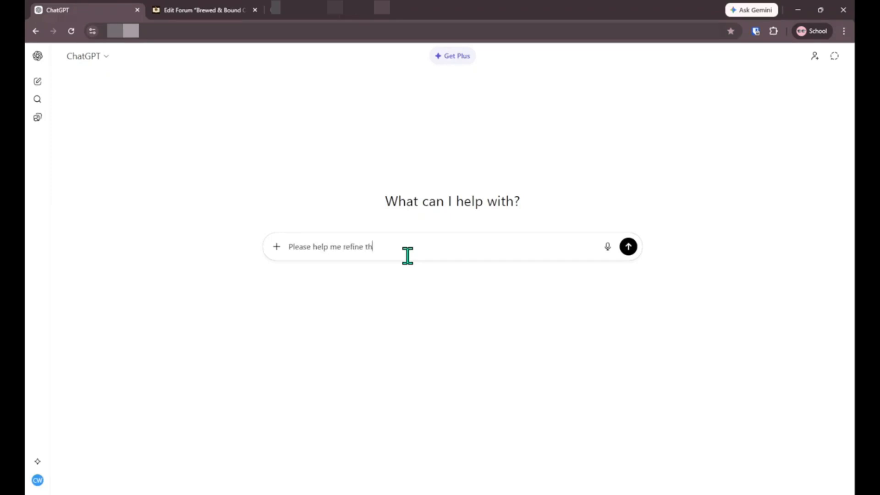
text(is prompt)
text(:)
key(shift+Return)
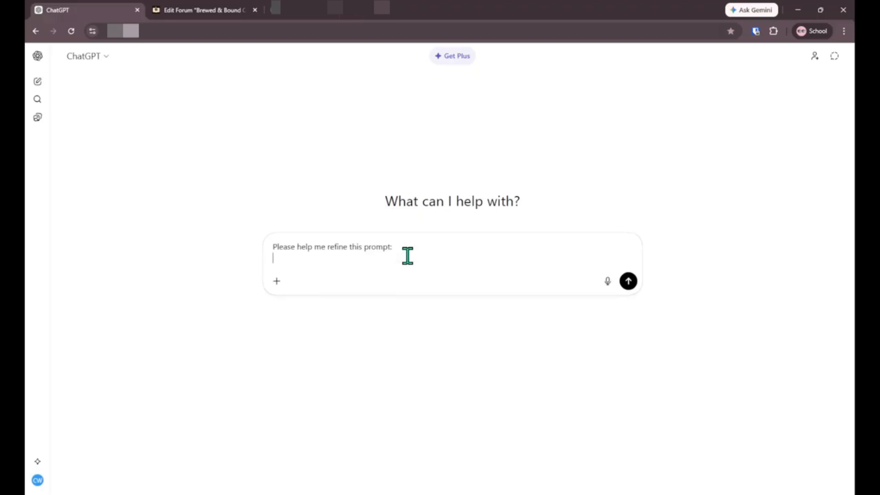
text(Shown is my wordpress dashboard)
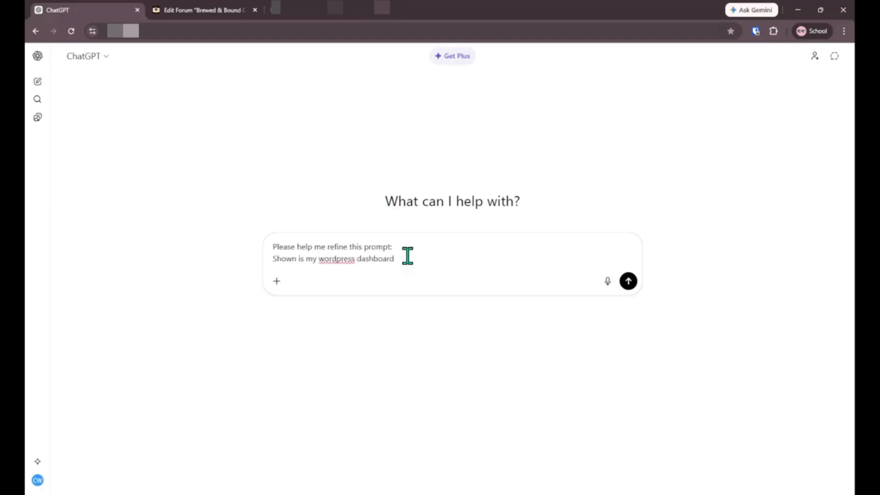
text(. I'm using the bbPress plugin to)
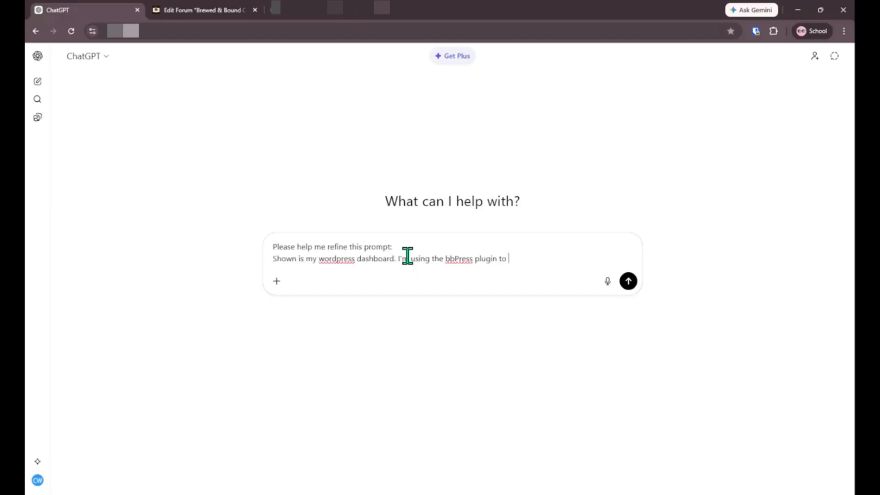
text(create forums and topics)
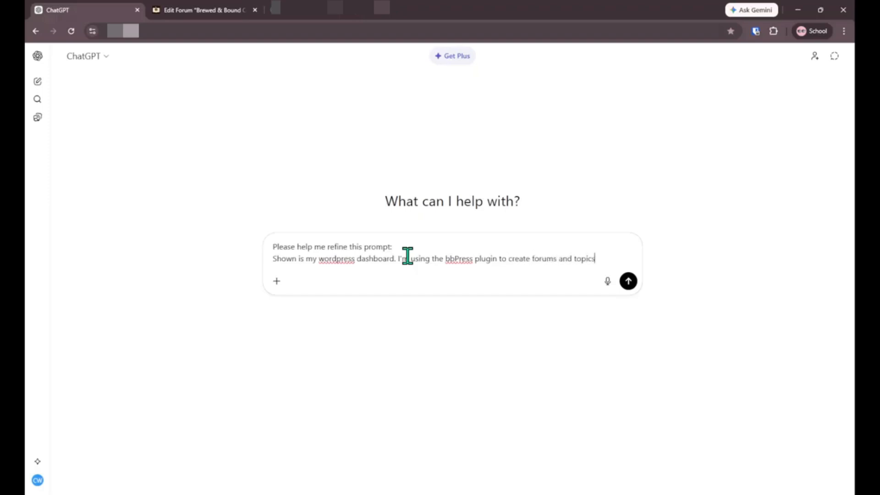
text( for website. )
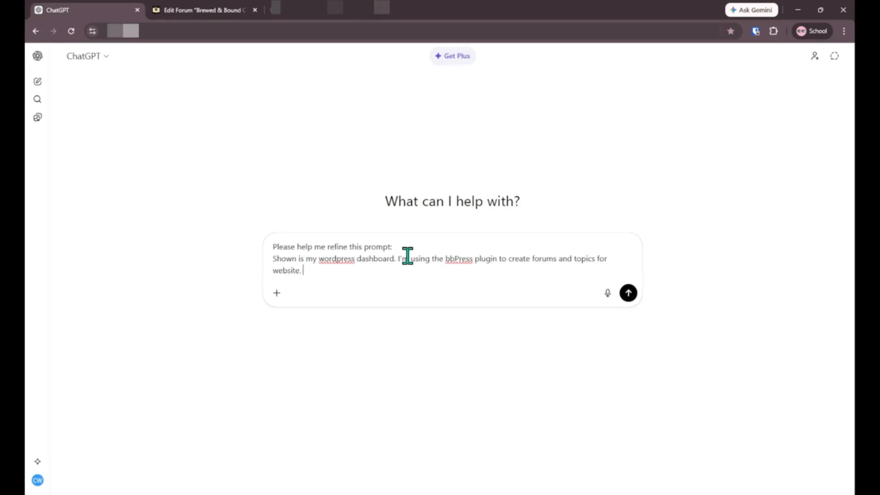
text(However)
text(everytime )
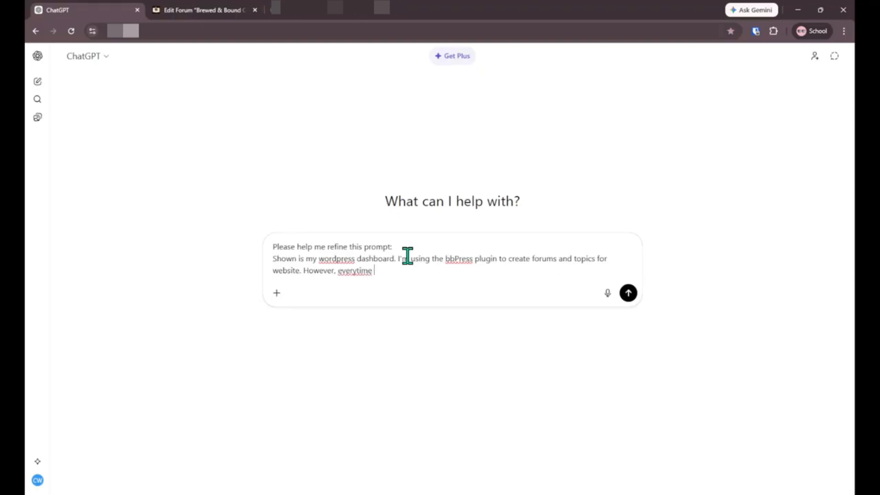
text(I)
key(BackSpace)
key(BackSpace)
key(BackSpace)
key(BackSpace)
key(BackSpace)
key(BackSpace)
text(time I click on the link the )
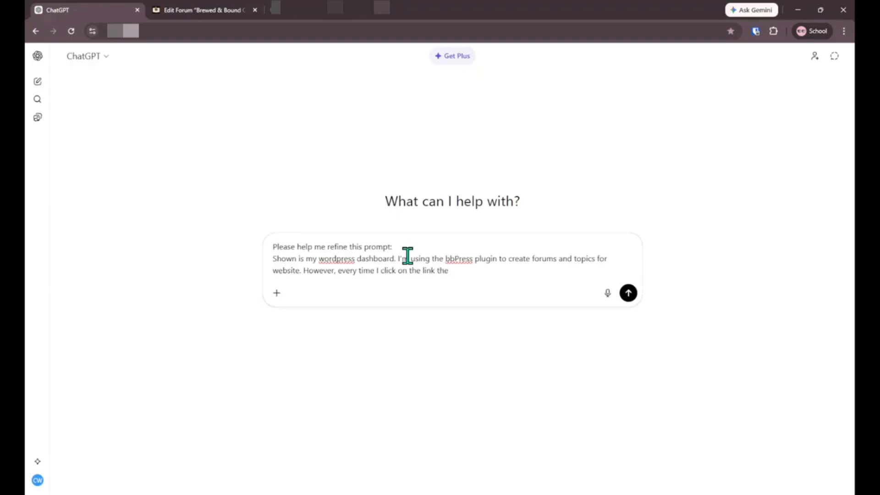
text(page only shows a WSoD)
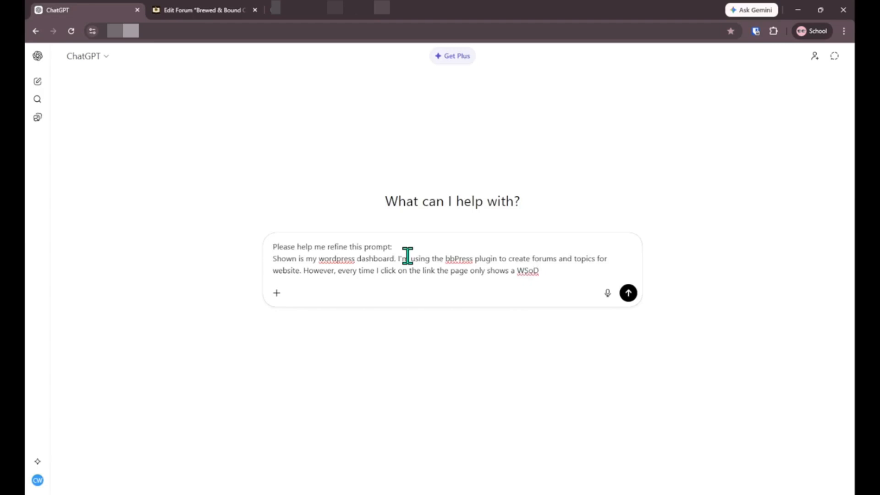
text(. Please help me fix this)
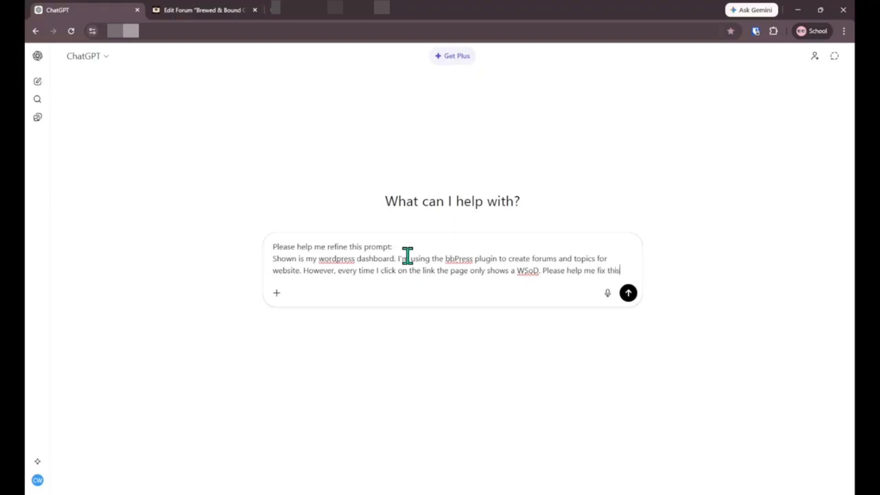
text(problem.)
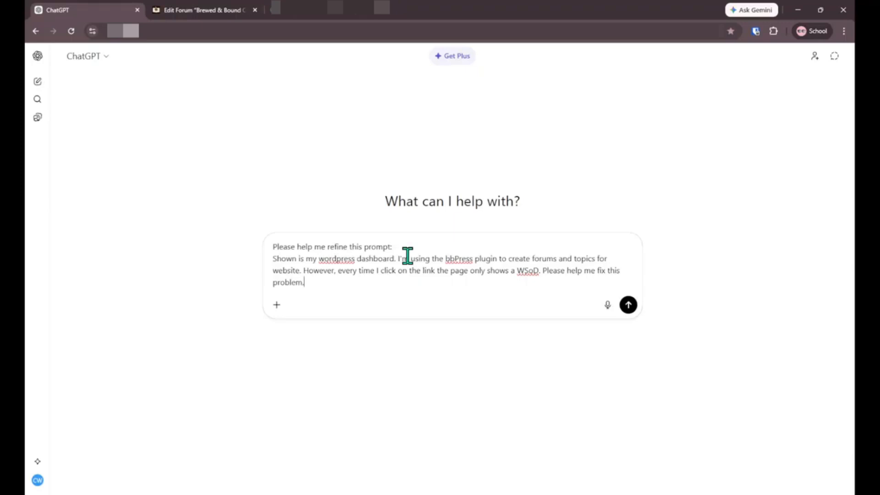
Step: Send the request and read through ChatGPT's two compared refined-prompt responses
key(Return)
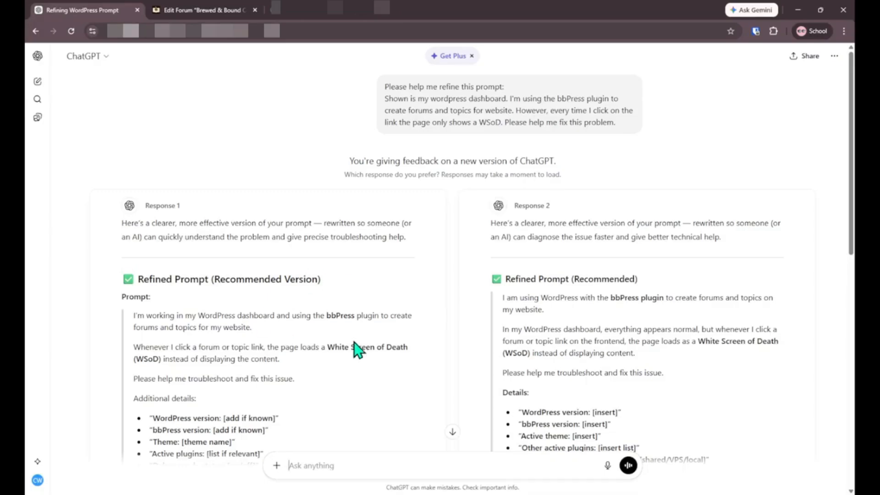
scroll(506, 293, down, 3)
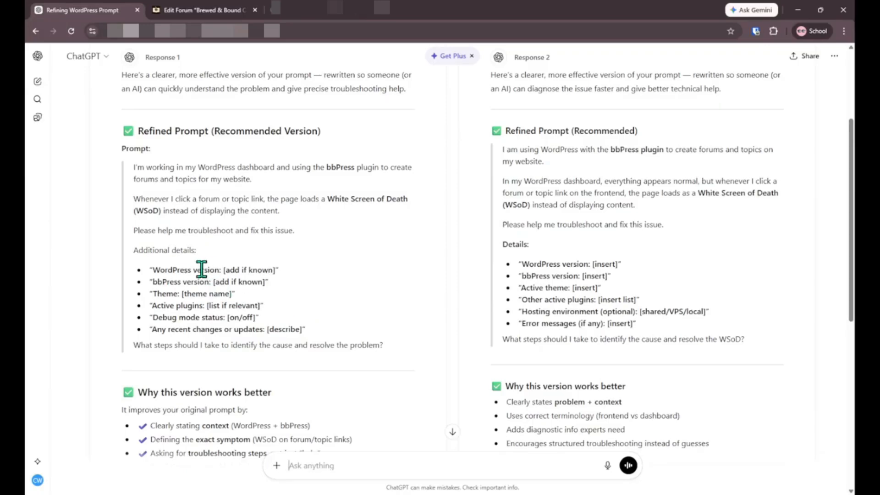
scroll(384, 270, down, 3)
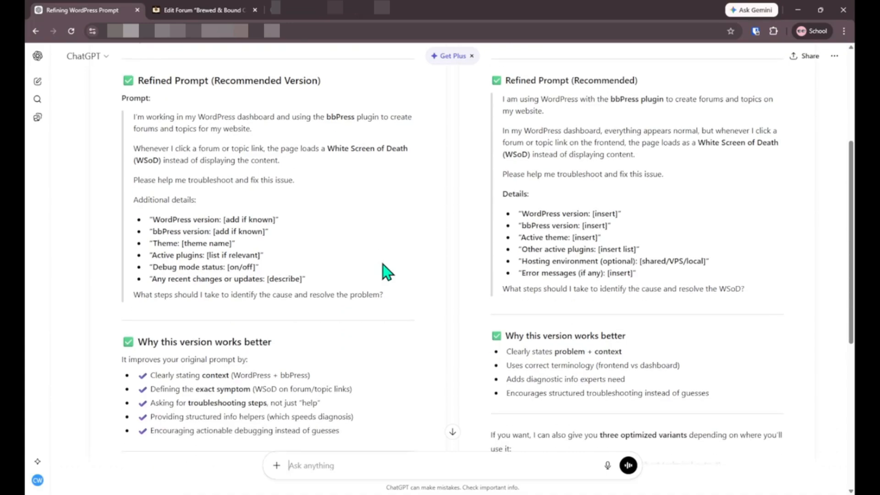
scroll(387, 271, down, 1)
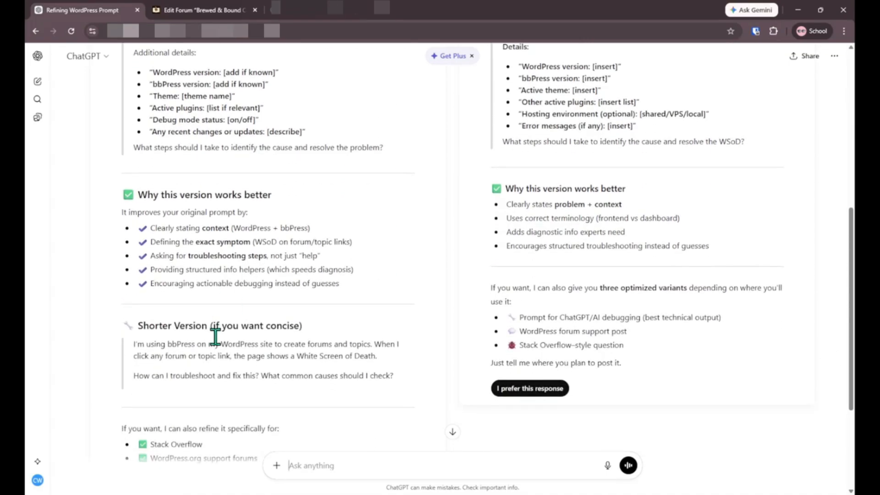
scroll(319, 329, down, 1)
scroll(320, 329, down, 2)
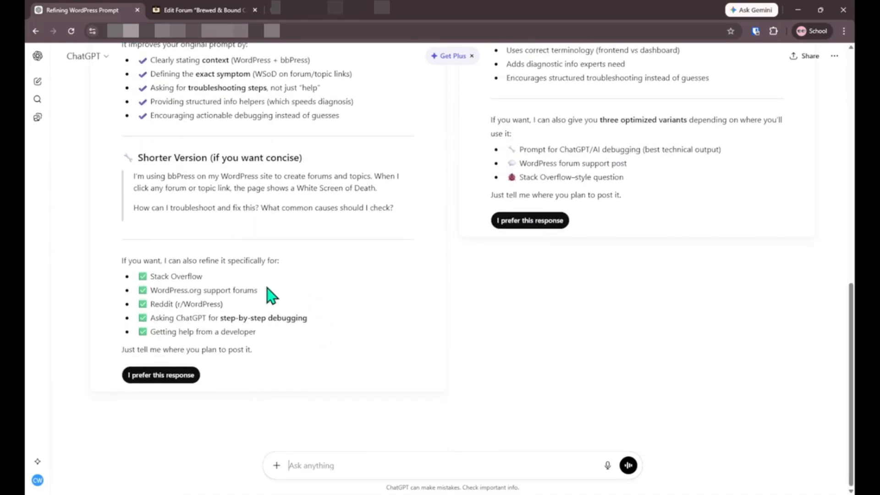
Step: Select the first three paragraphs of Response 1's refined prompt to copy them
scroll(269, 295, up, 8)
scroll(270, 295, down, 3)
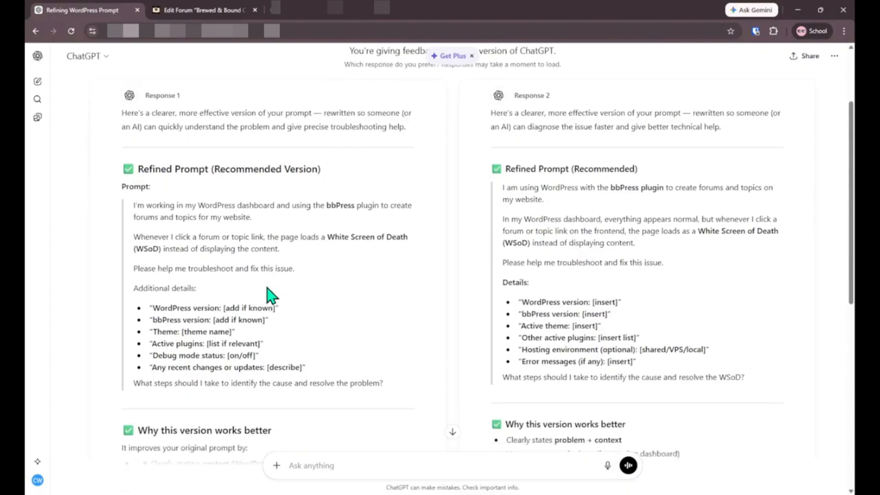
scroll(282, 294, up, 1)
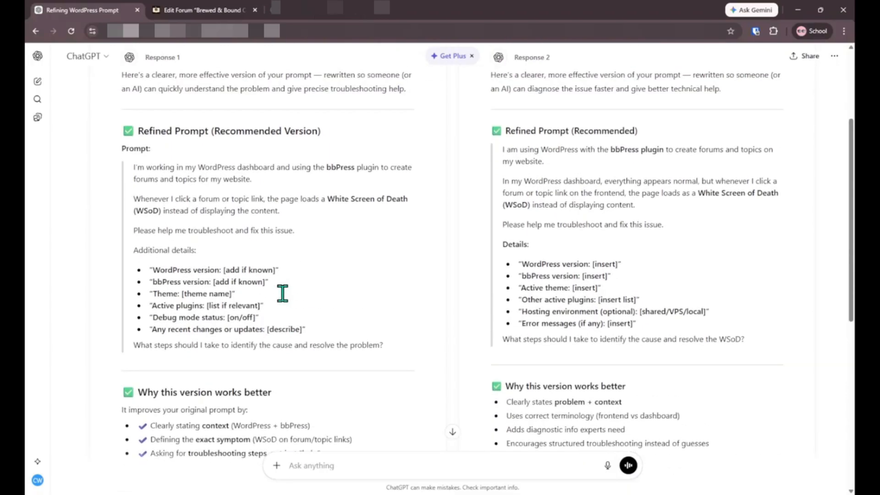
drag(313, 235, 130, 150)
key(ctrl+c)
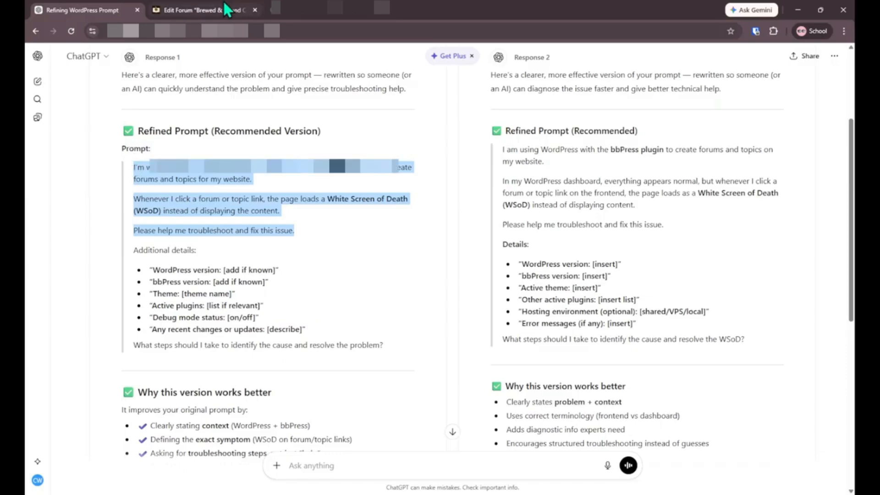
Step: Paste the refined prompt into Gemini on the Edit Forum page and grab ChatGPT's closing question
click(239, 10)
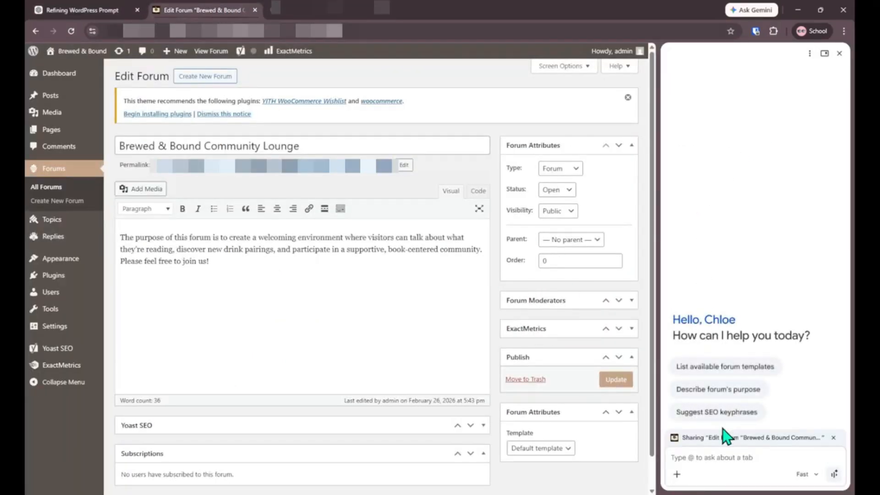
key(ctrl+v)
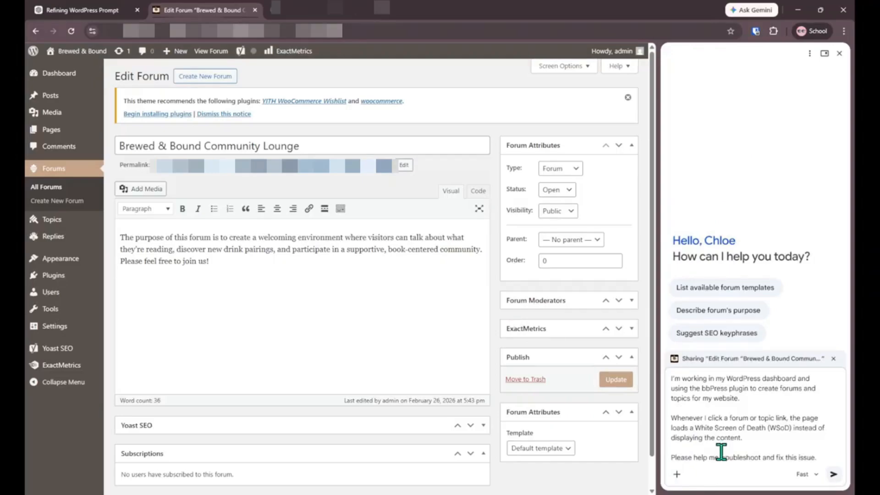
click(73, 10)
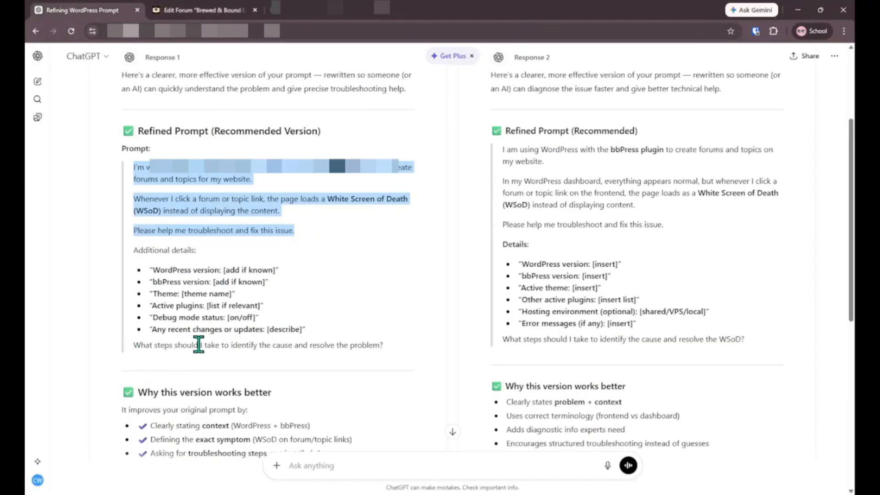
drag(387, 351, 134, 351)
key(ctrl+c)
click(207, 9)
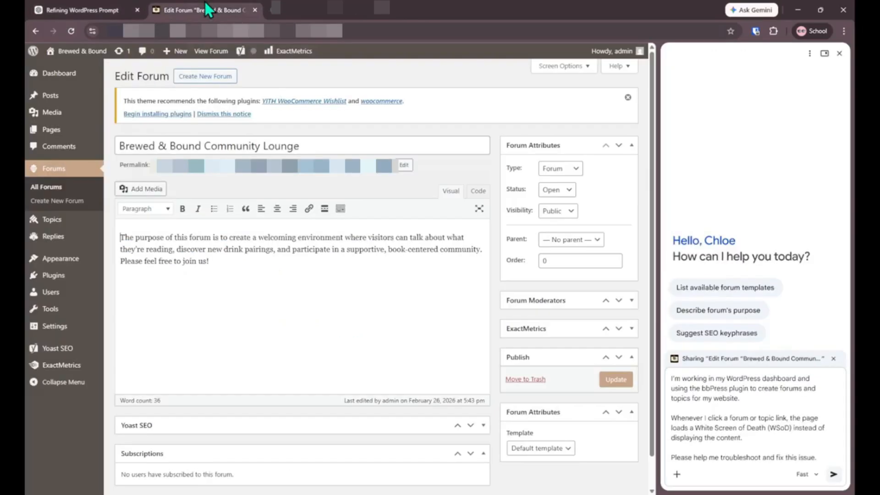
Step: Append the closing question about resolving the problem on a new line, keeping the Fast model
click(825, 457)
key(shift+Return)
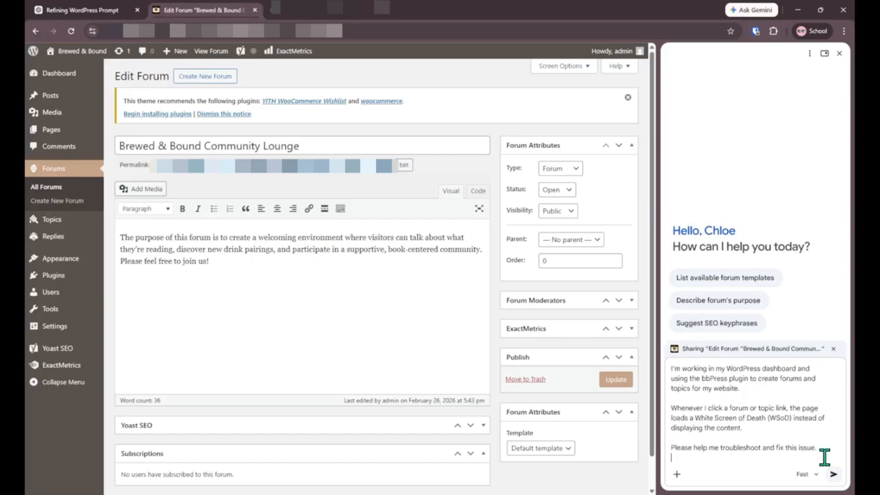
key(ctrl+v)
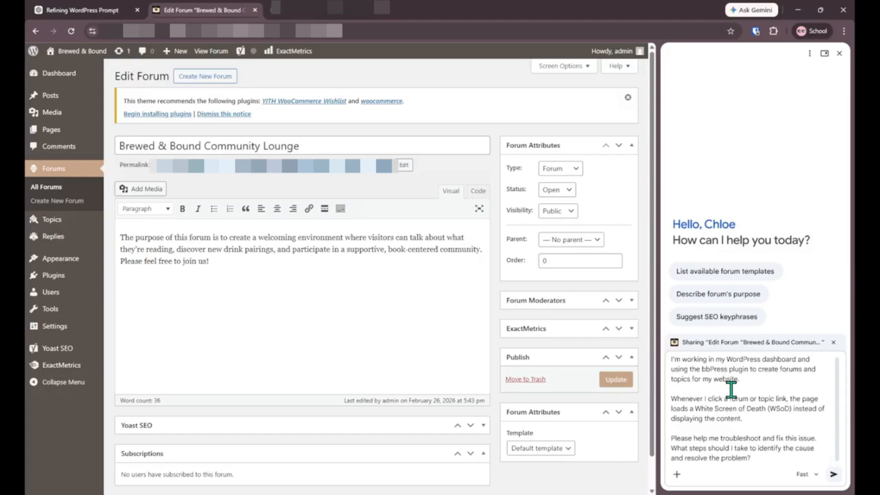
click(810, 480)
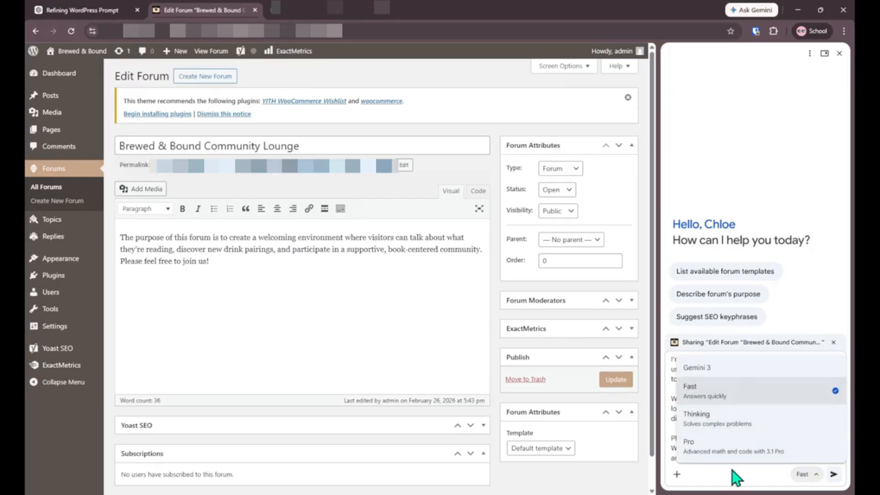
click(732, 490)
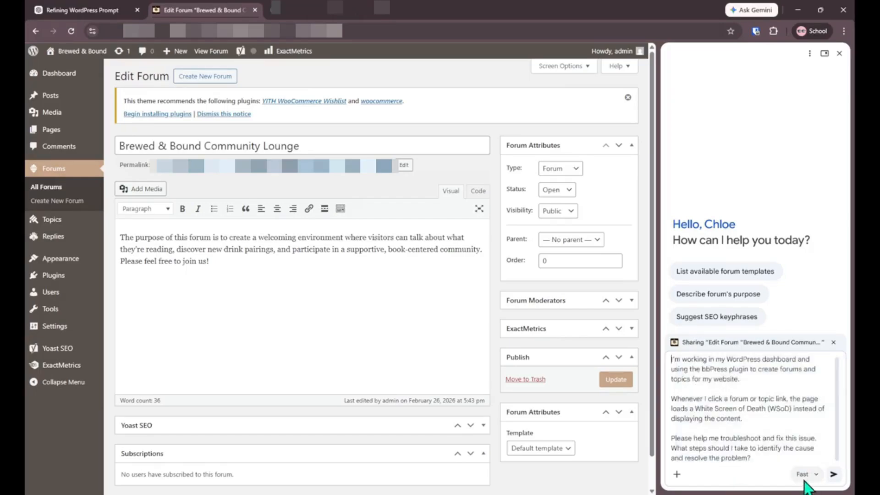
Step: Send the troubleshooting prompt to Gemini and read its numbered WSoD fix guide
click(834, 474)
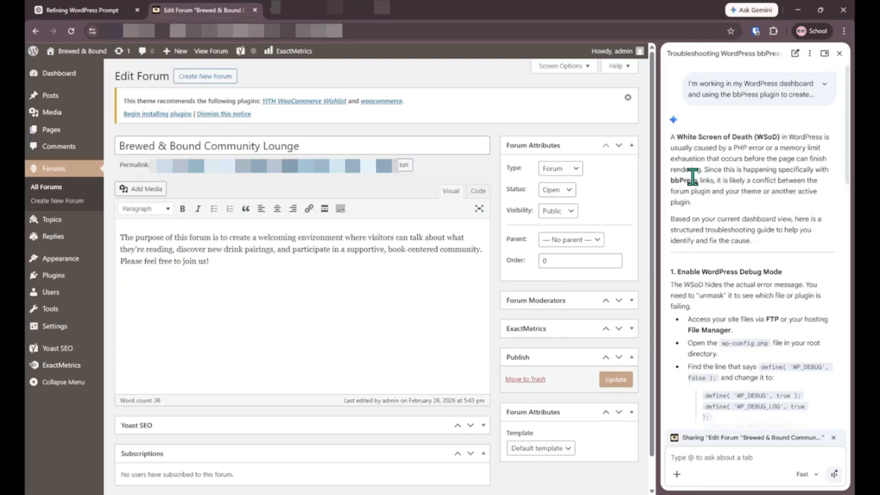
scroll(692, 175, down, 1)
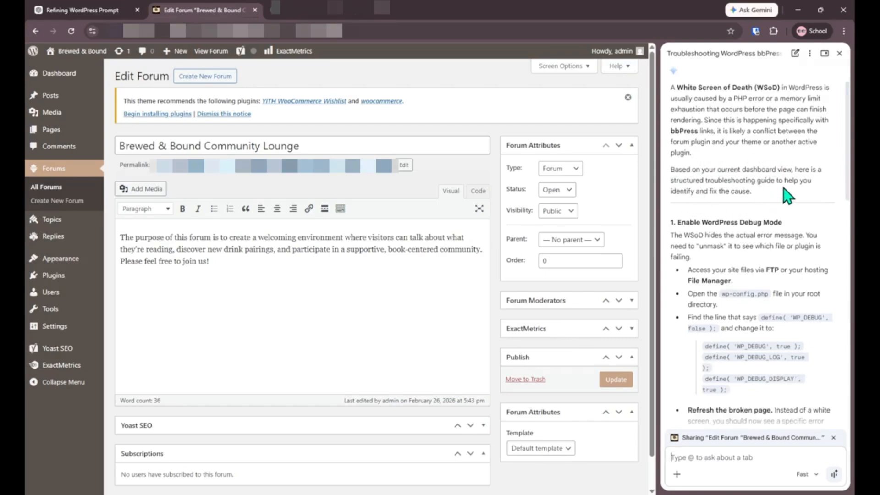
scroll(768, 171, down, 1)
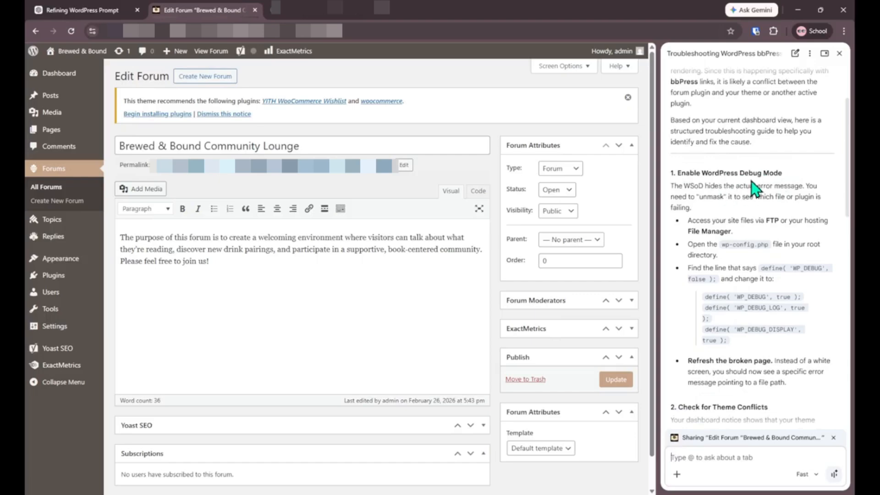
scroll(750, 188, down, 5)
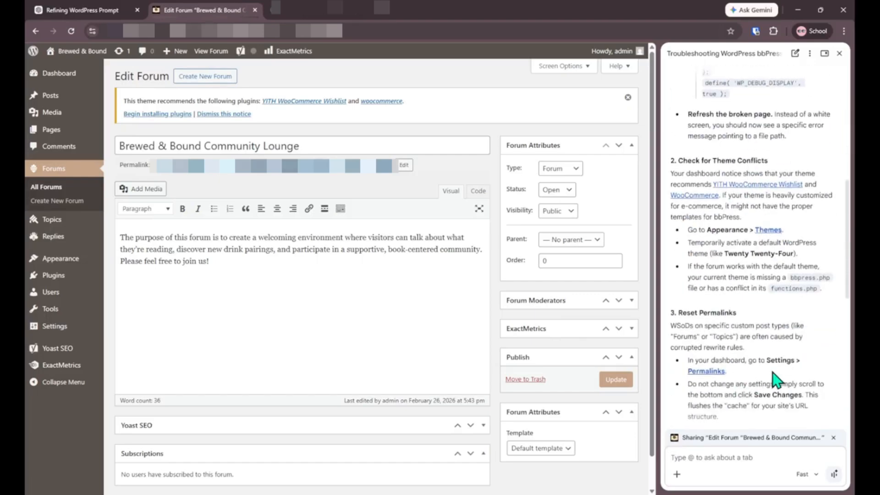
scroll(775, 382, up, 6)
scroll(775, 380, down, 2)
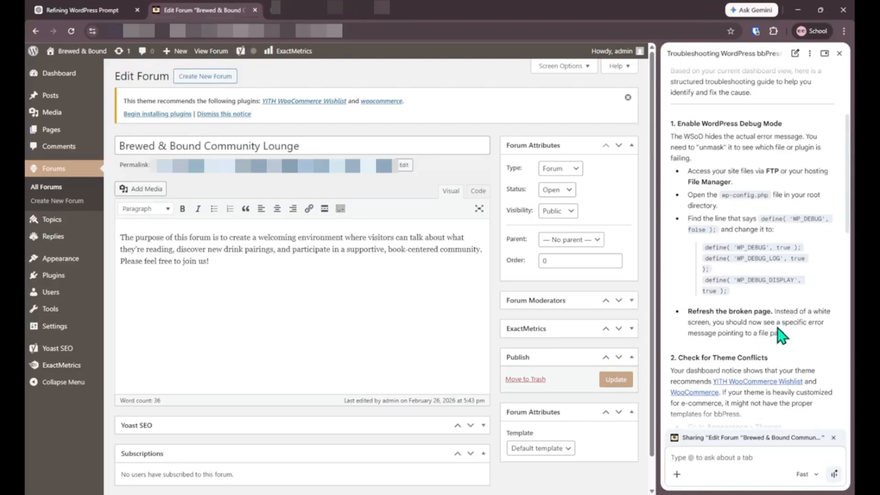
scroll(805, 296, down, 2)
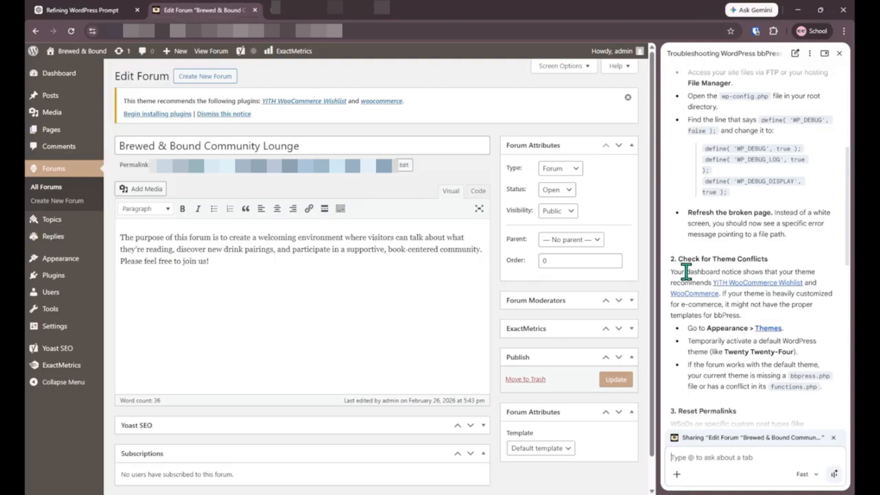
scroll(736, 222, down, 1)
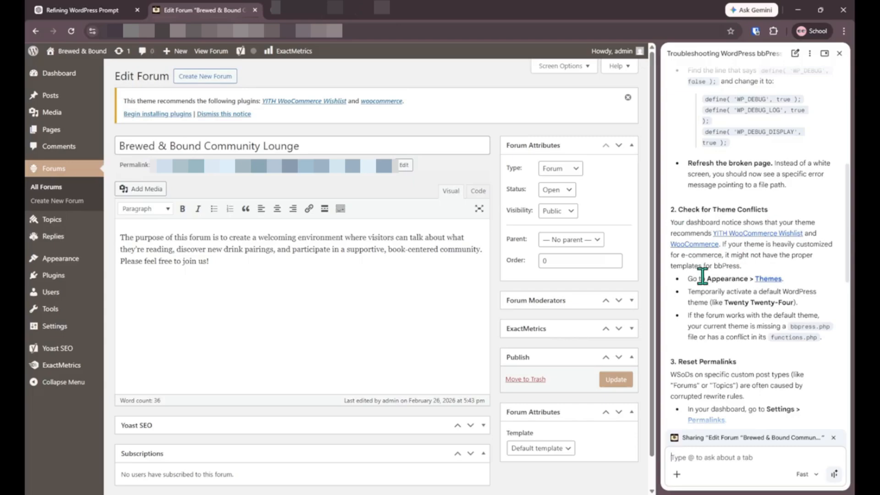
scroll(747, 316, down, 2)
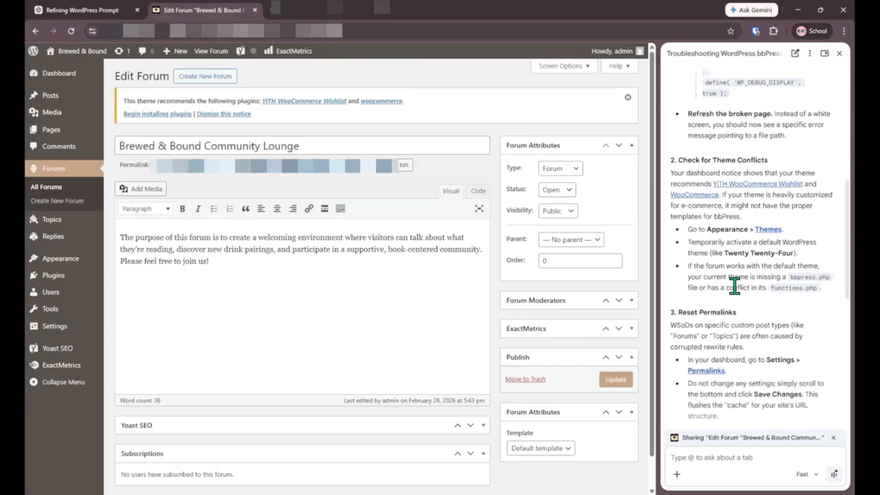
scroll(735, 287, down, 12)
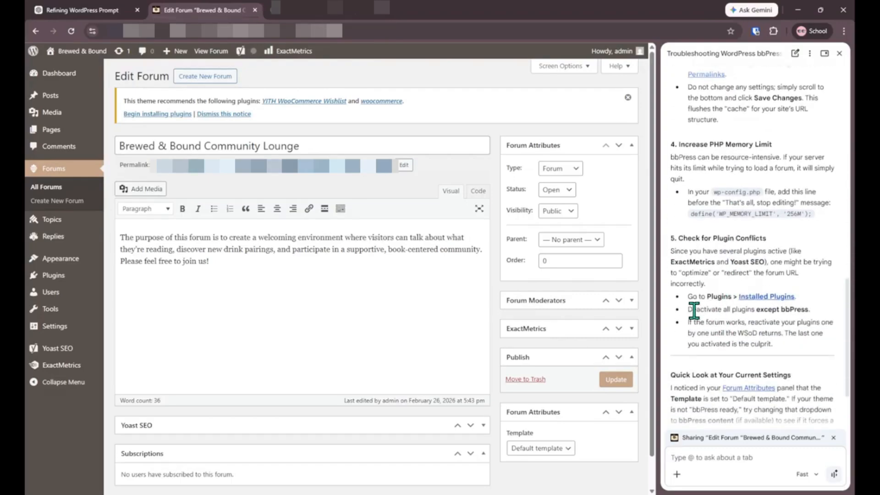
scroll(787, 321, down, 4)
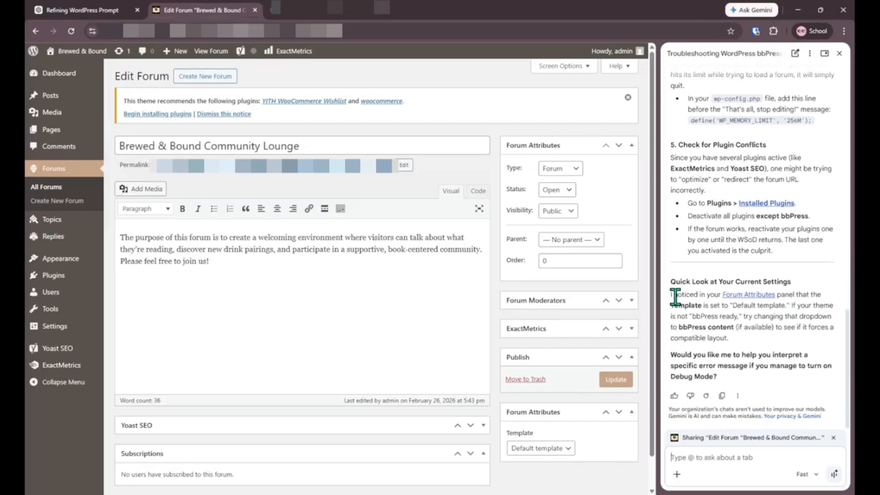
Step: Review the 'Quick Look at Your Current Settings' advice in Gemini's reply
drag(670, 283, 818, 347)
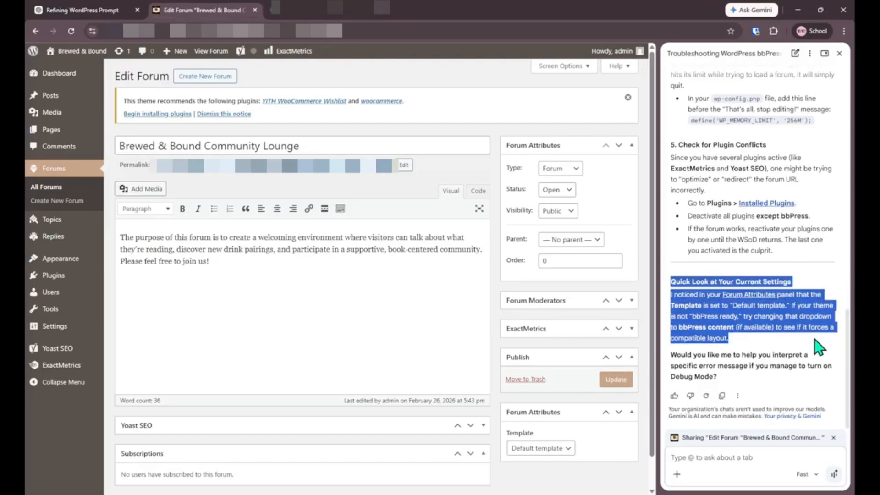
click(757, 350)
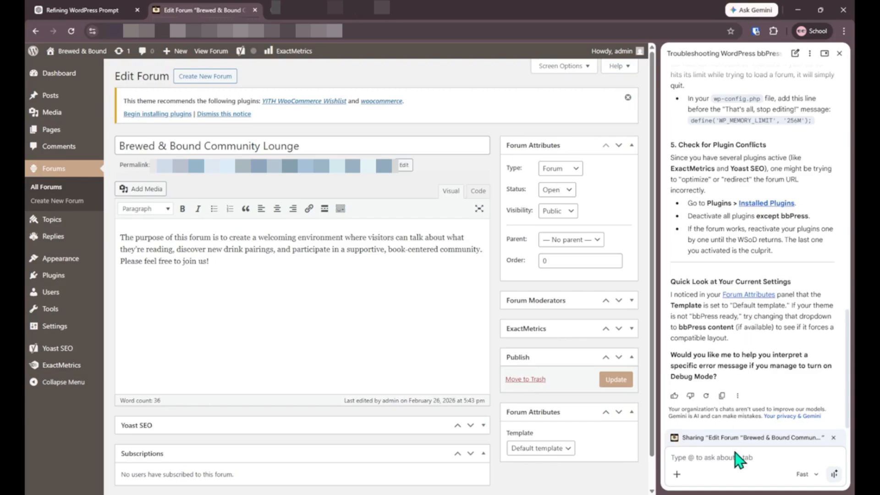
scroll(770, 290, up, 8)
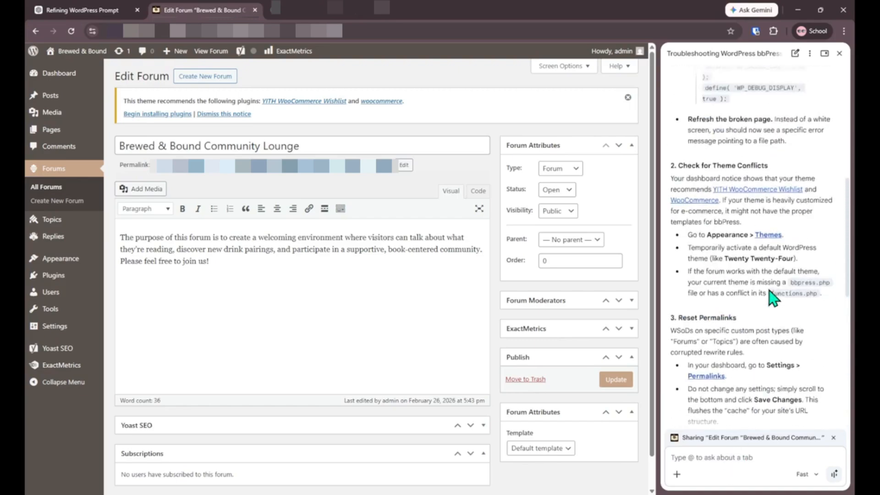
scroll(737, 389, up, 5)
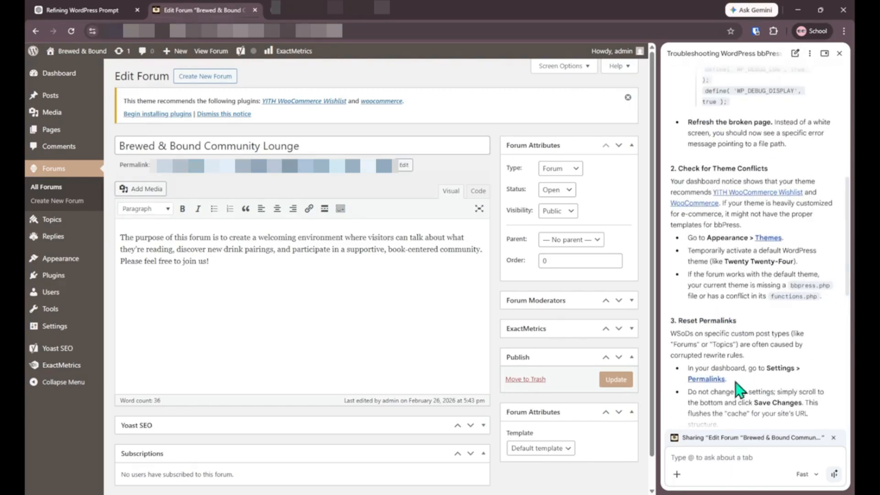
scroll(735, 380, down, 1)
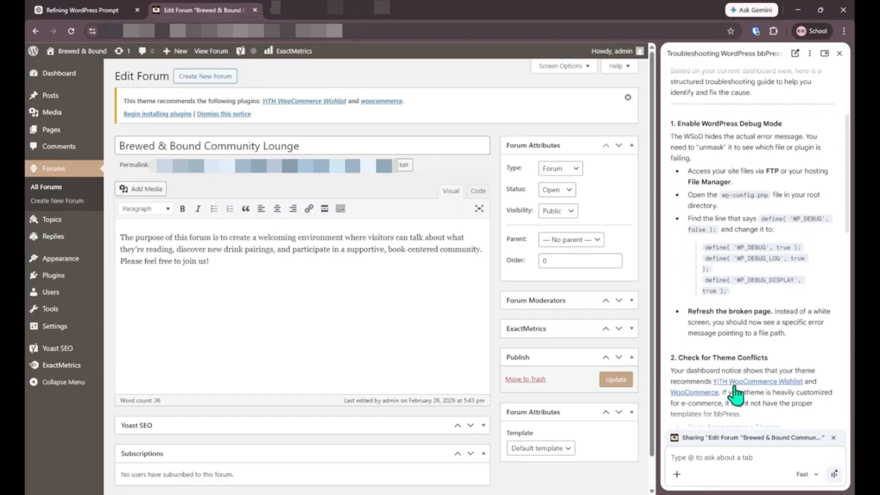
Step: Tell Gemini enabling debug mode showed no error messages and ask what to test next
click(704, 461)
text(I tried e)
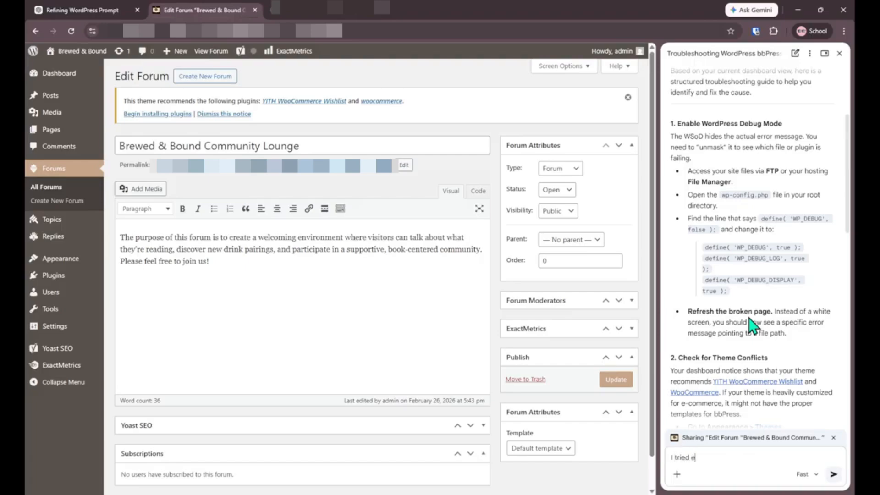
text(nabling the debug mode and)
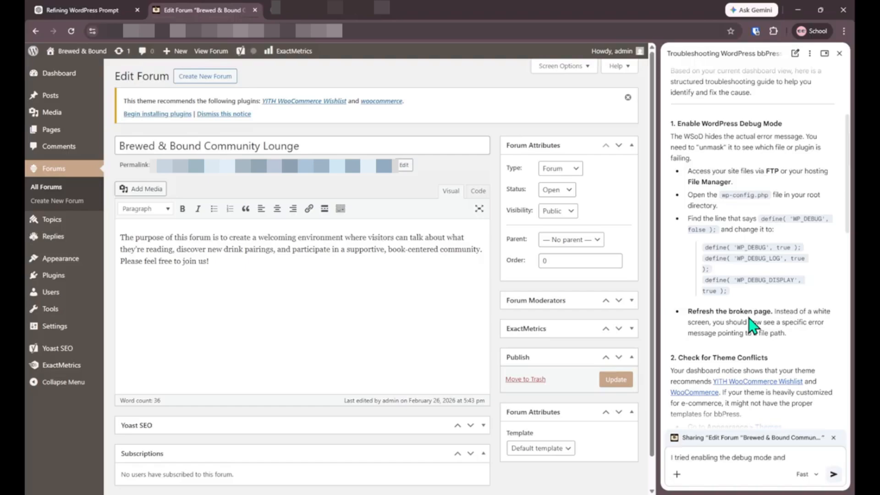
text(there were no er)
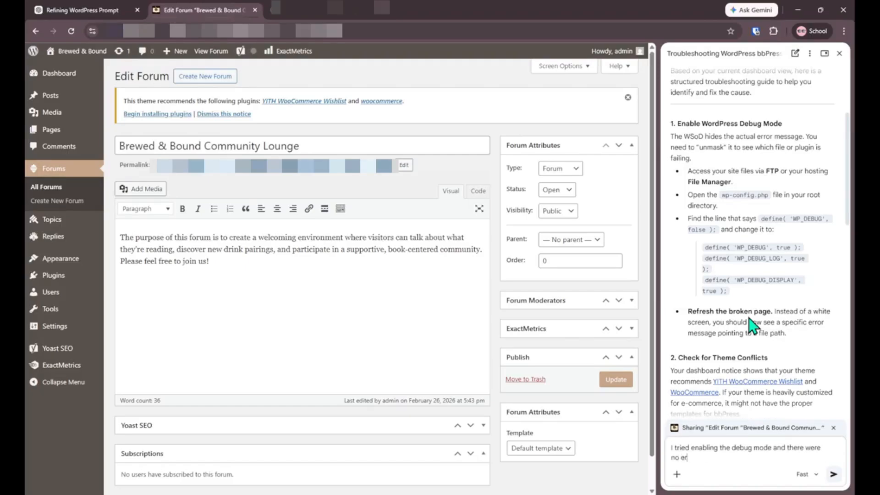
text(rors messages. What should I test/)
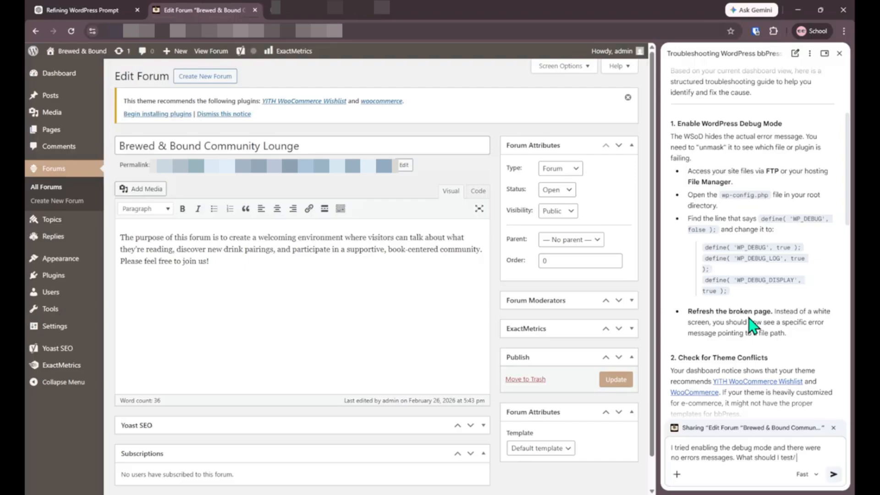
text( troubleshoot next)
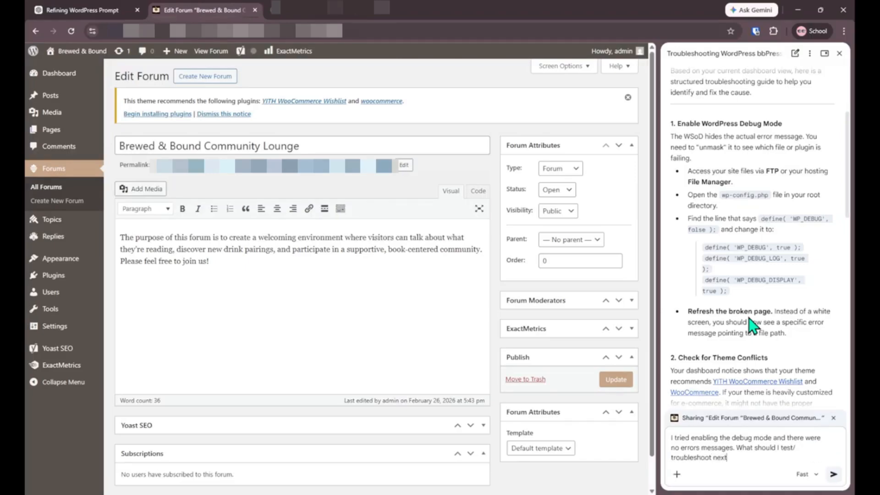
key(Return)
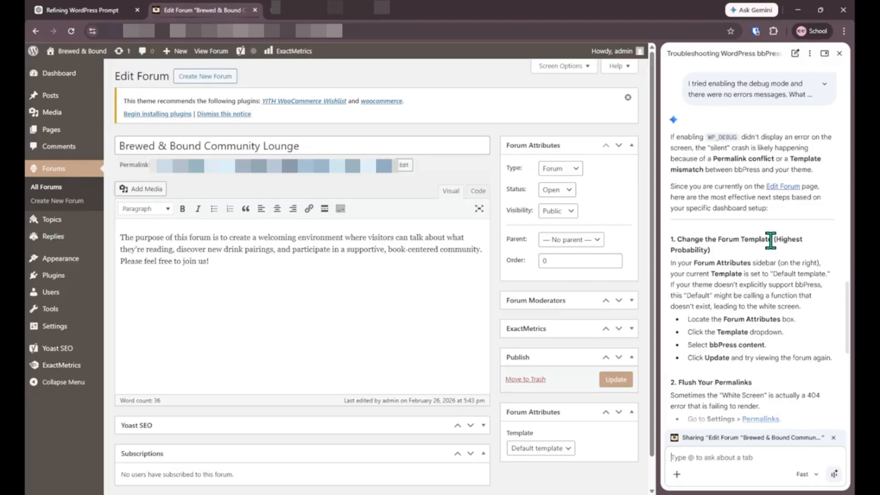
scroll(770, 241, down, 3)
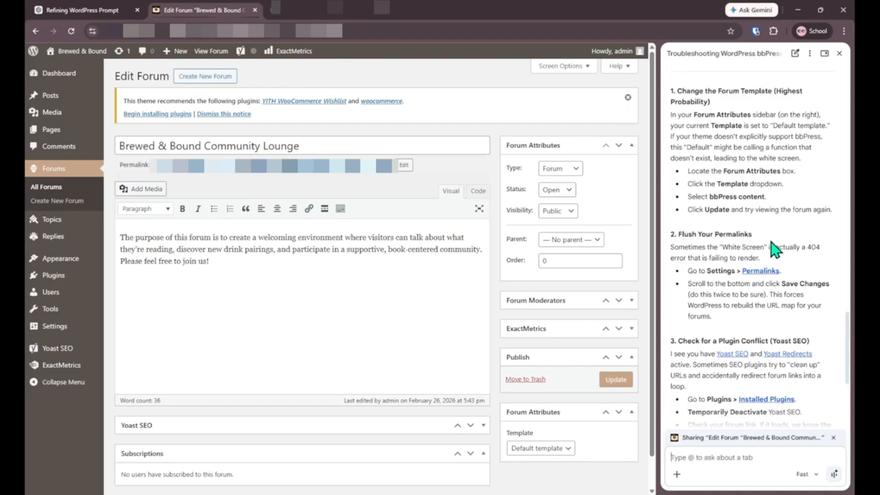
scroll(771, 243, down, 4)
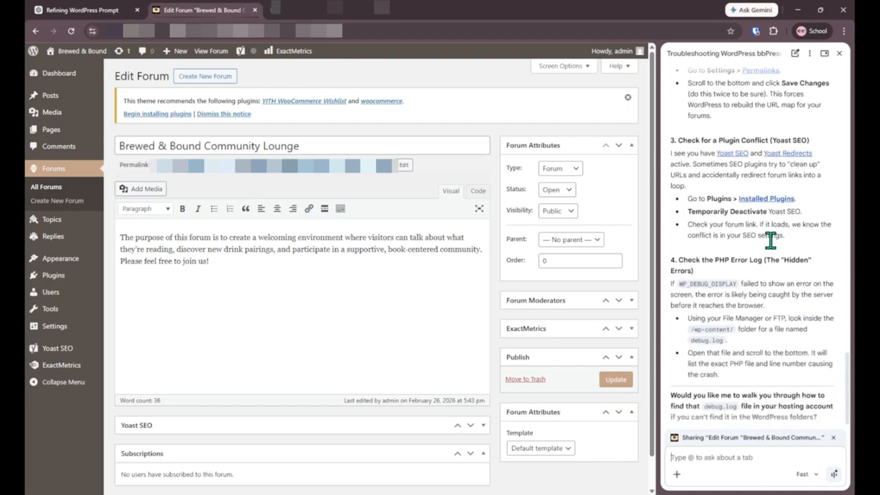
scroll(771, 240, down, 1)
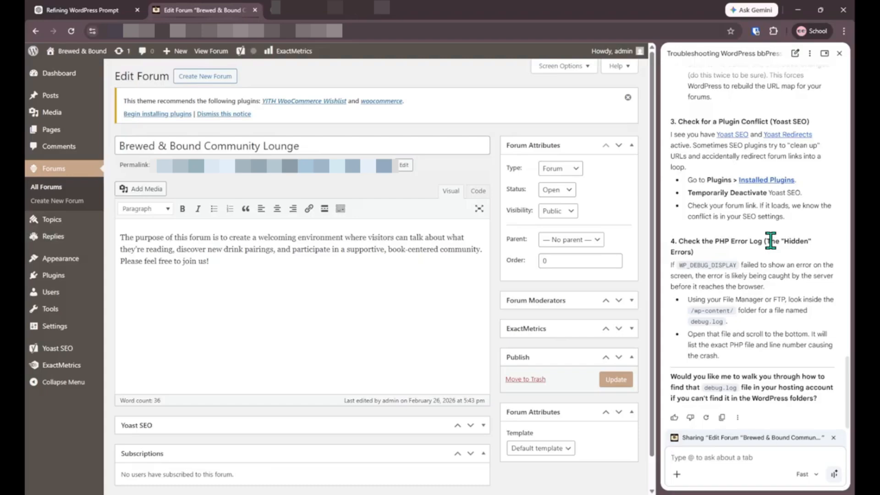
scroll(771, 241, up, 8)
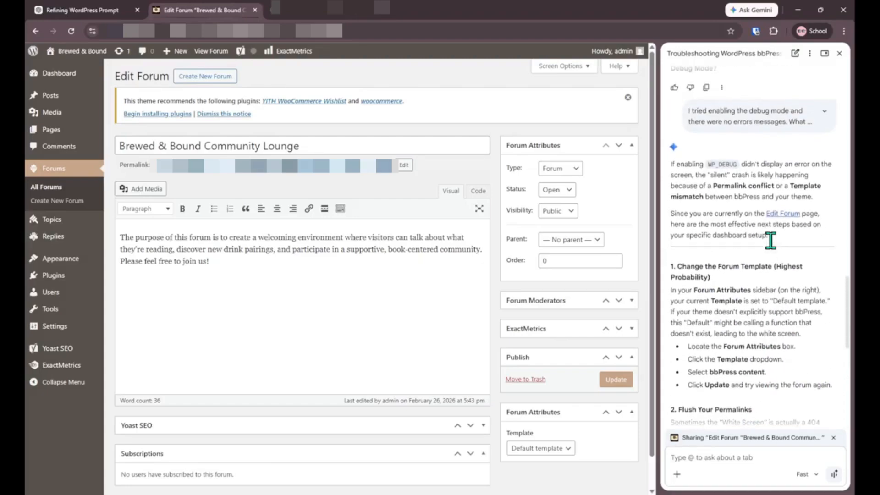
scroll(771, 241, down, 2)
scroll(775, 248, down, 3)
scroll(729, 188, up, 5)
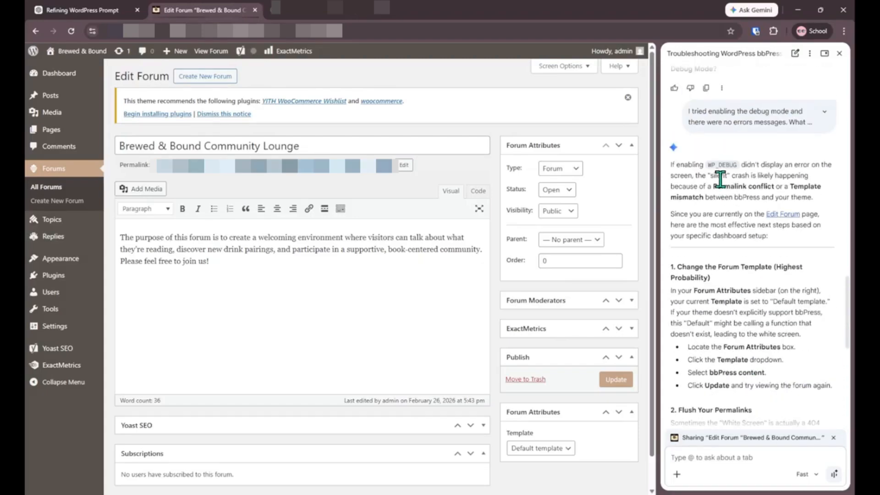
scroll(736, 276, down, 3)
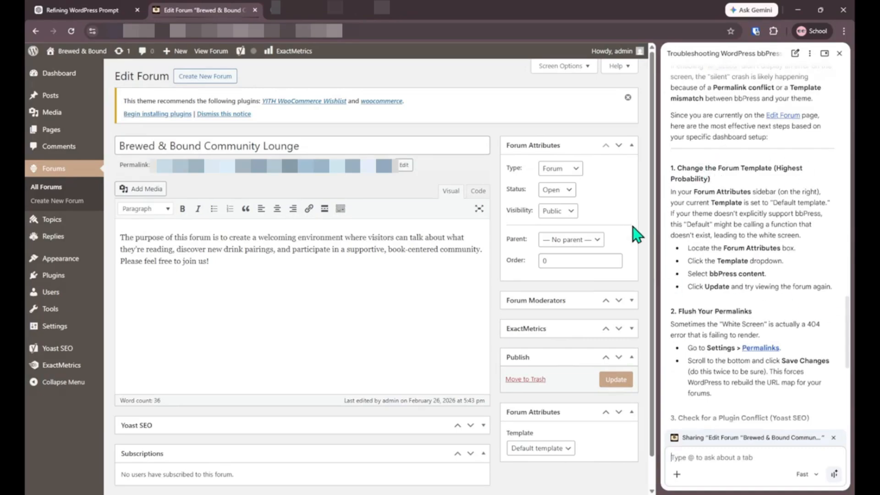
scroll(550, 293, down, 1)
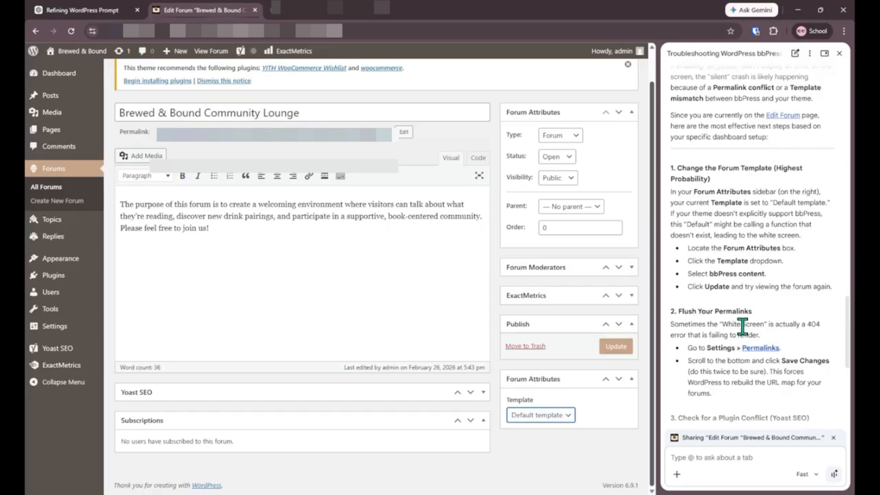
Step: Set the forum's Template to 'bbPress content' in Forum Attributes and update the forum
scroll(743, 326, up, 5)
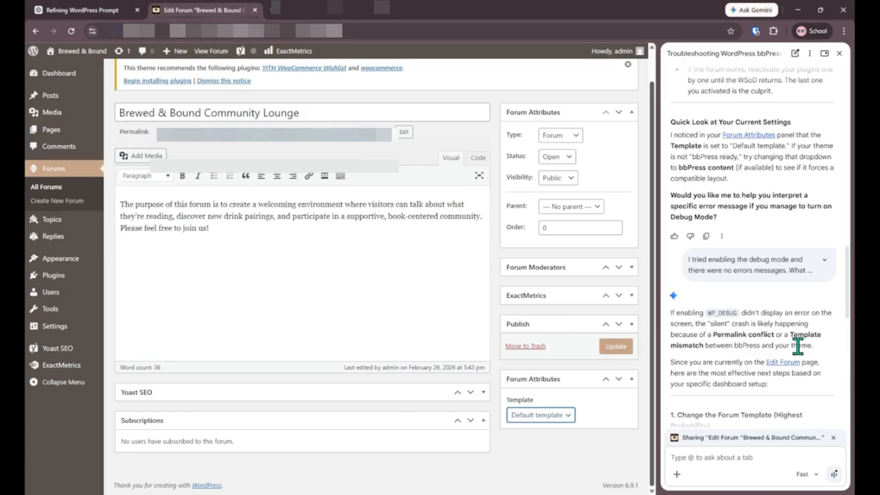
scroll(798, 347, down, 4)
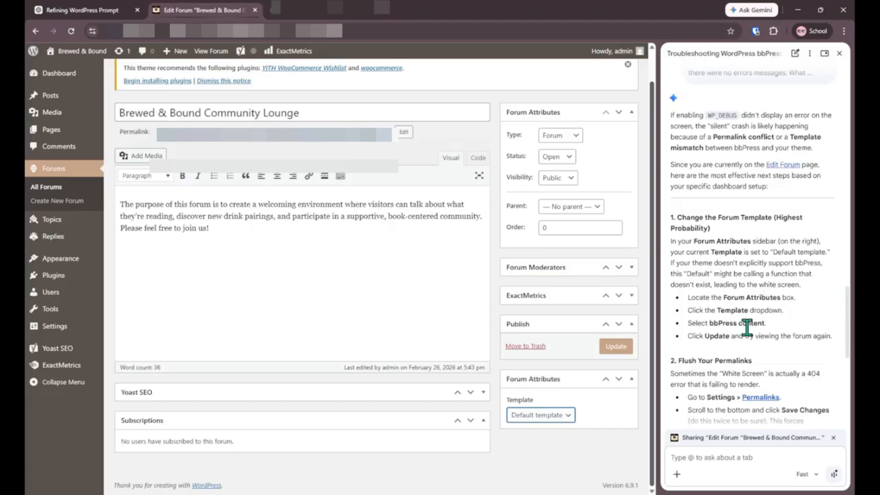
scroll(747, 328, down, 3)
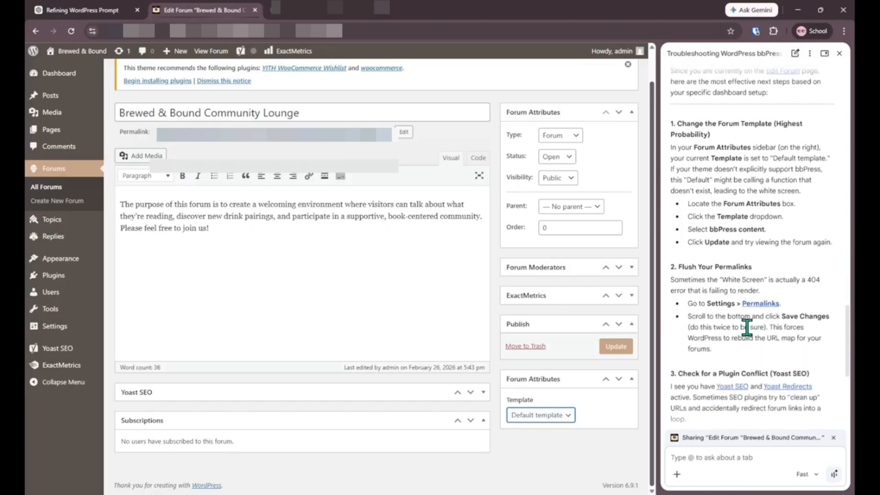
click(549, 359)
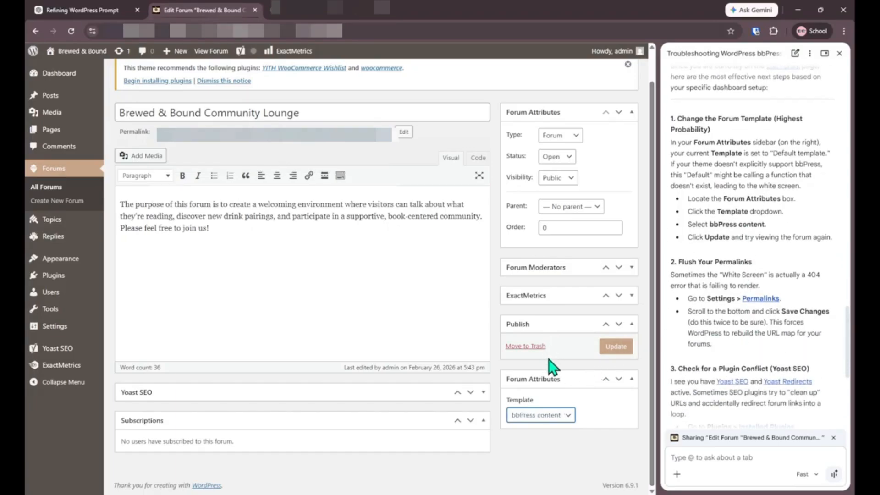
click(604, 353)
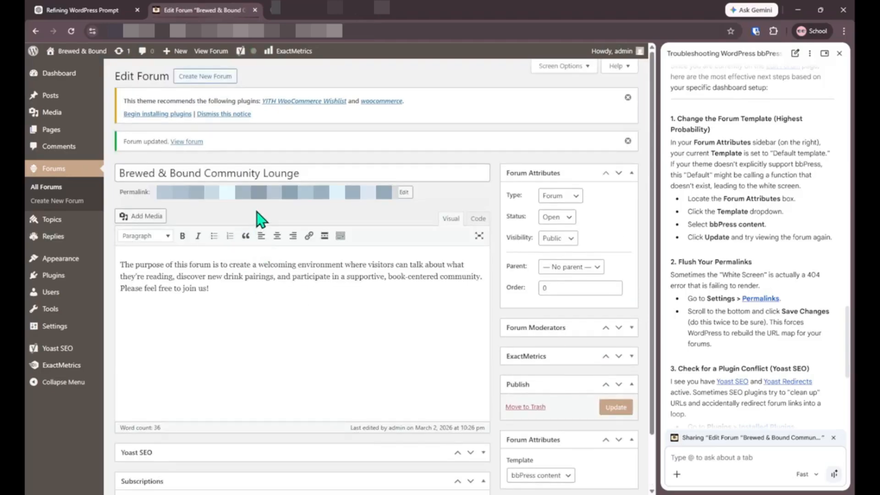
Step: View the forum's public page in a new tab, check Gemini's shared tabs, then close it
middle_click(300, 201)
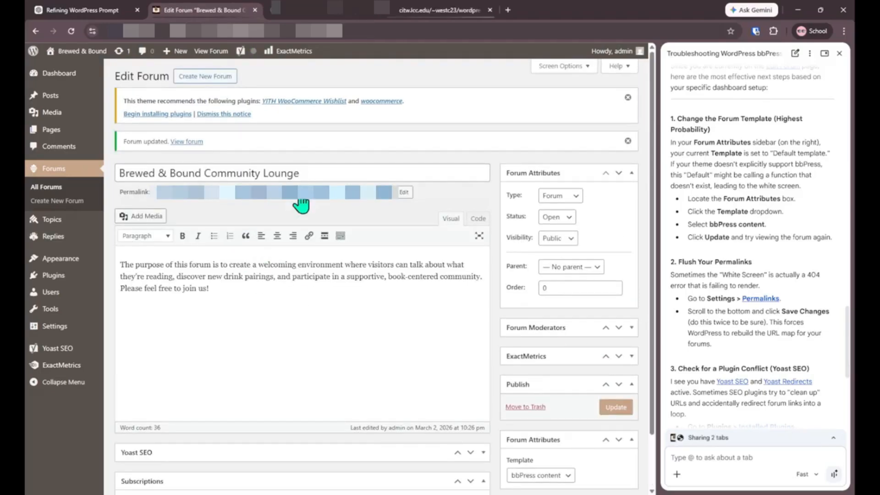
click(436, 10)
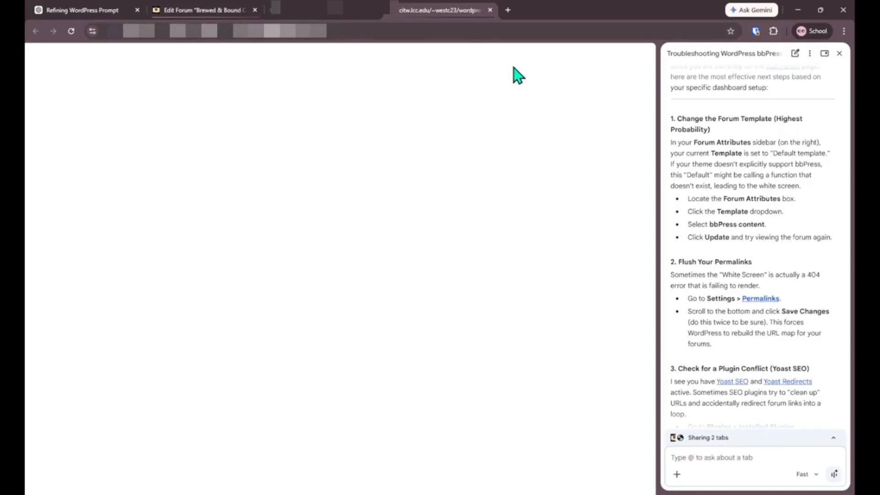
click(833, 438)
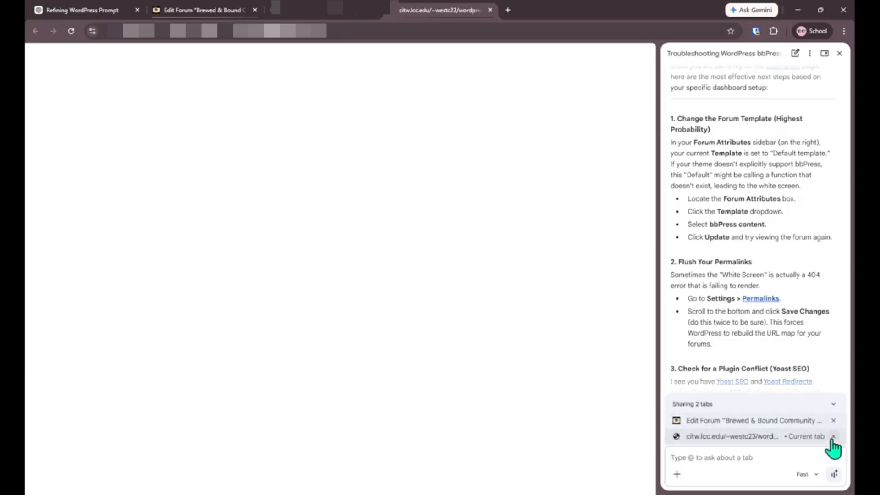
click(677, 474)
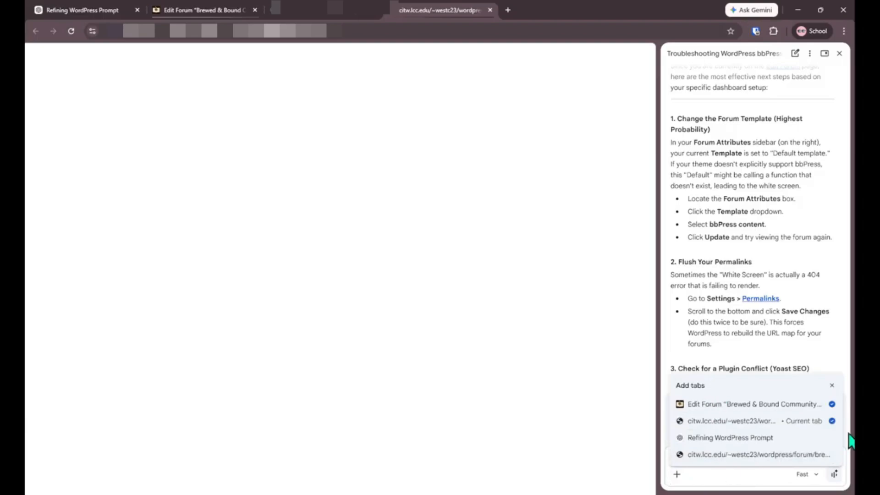
click(833, 386)
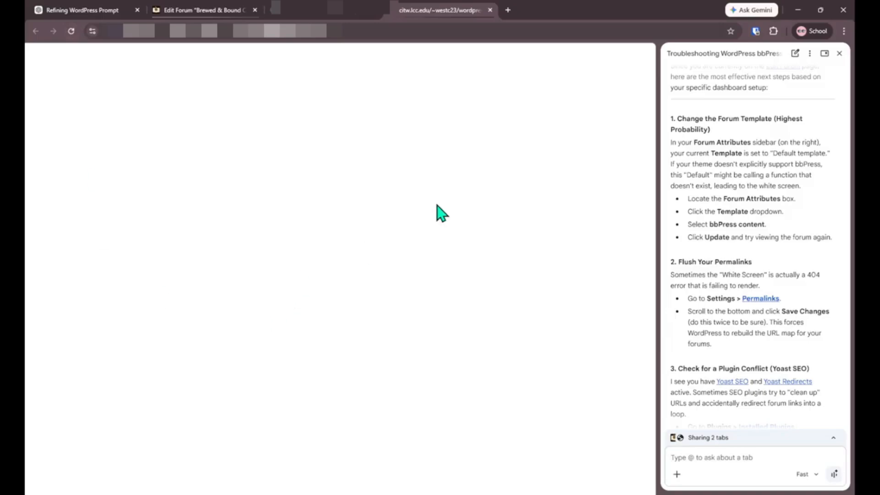
click(490, 10)
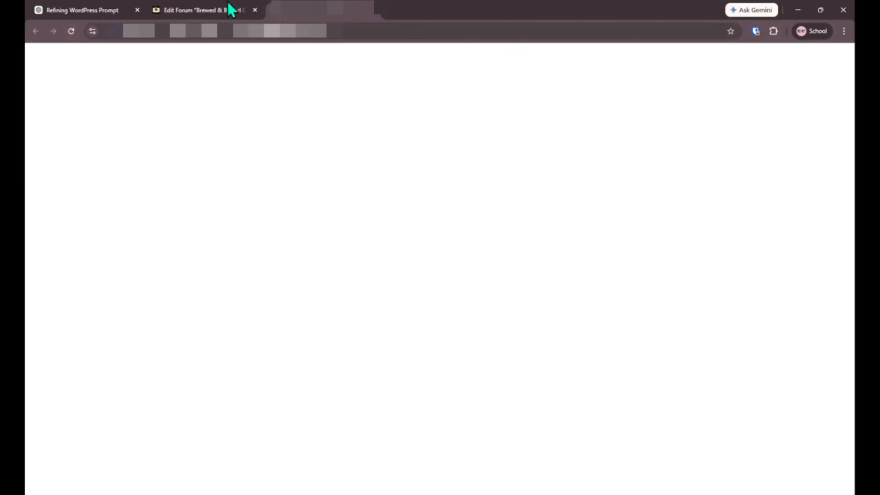
click(196, 10)
scroll(779, 389, down, 5)
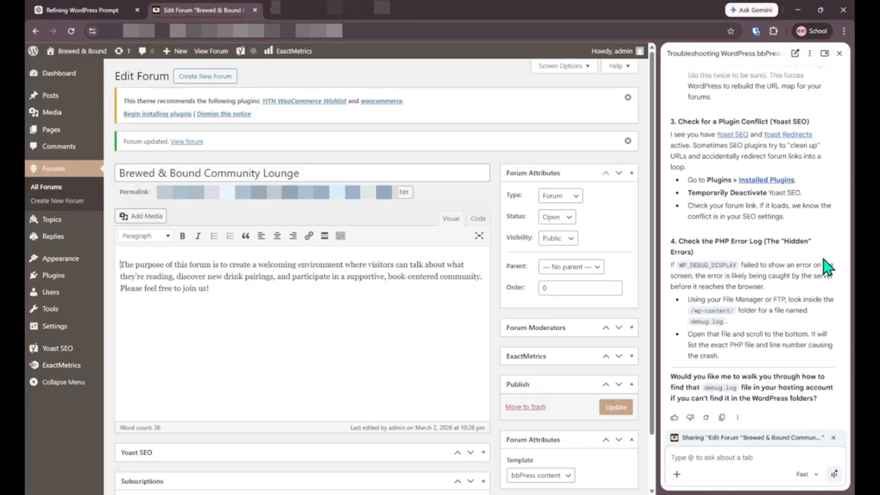
scroll(823, 259, up, 5)
scroll(673, 273, up, 3)
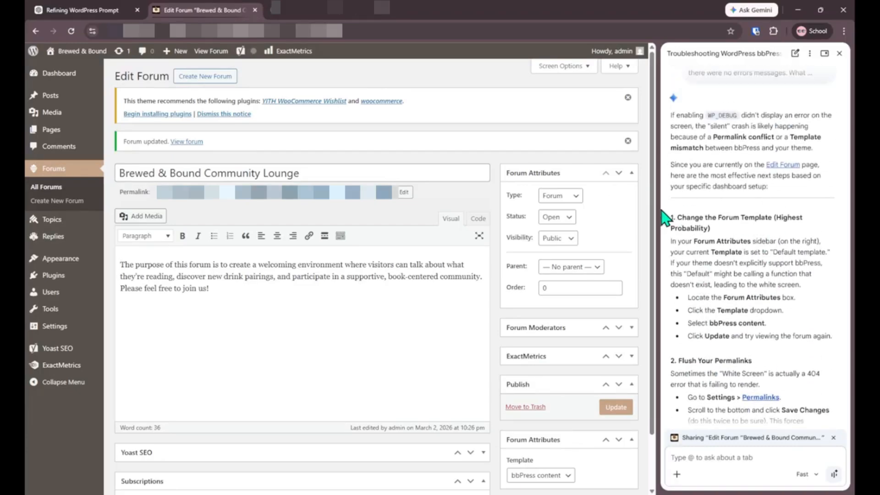
drag(670, 217, 759, 319)
scroll(758, 319, down, 3)
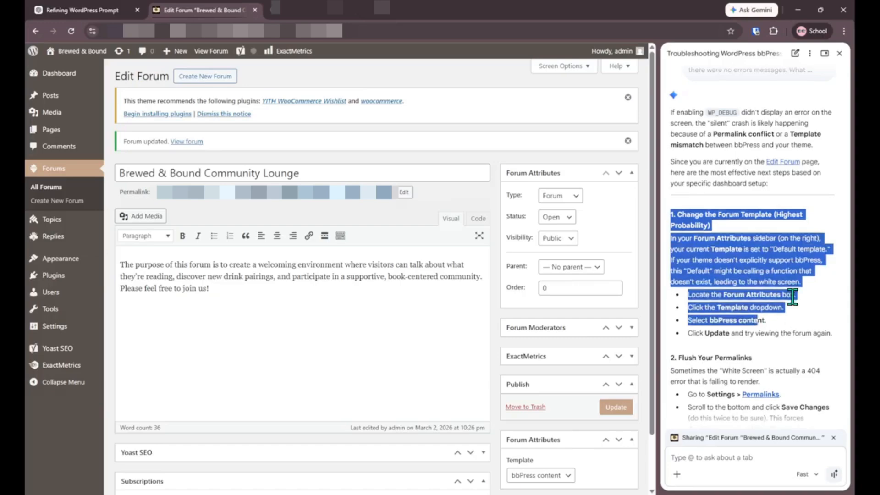
drag(673, 211, 713, 296)
scroll(713, 295, down, 2)
drag(670, 224, 741, 340)
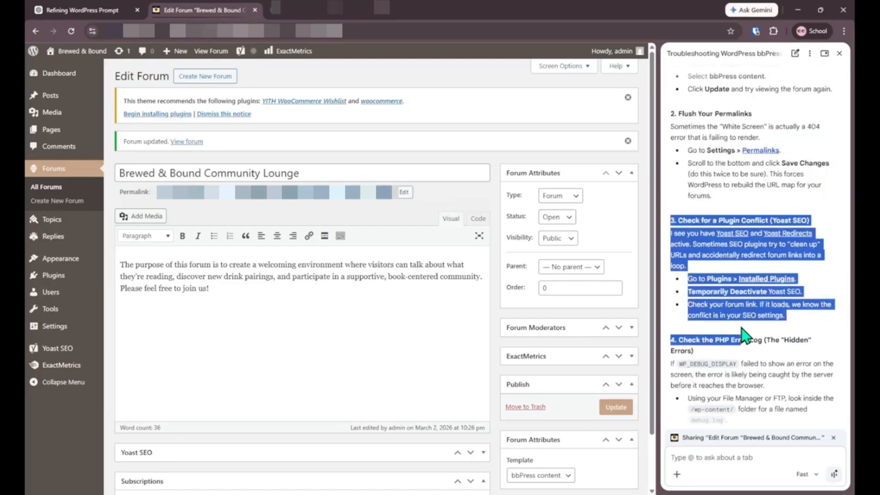
scroll(743, 334, down, 2)
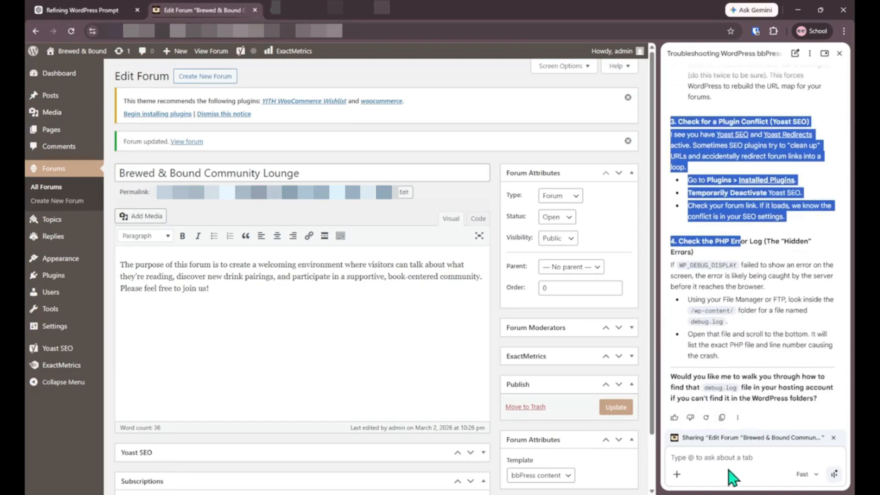
click(710, 457)
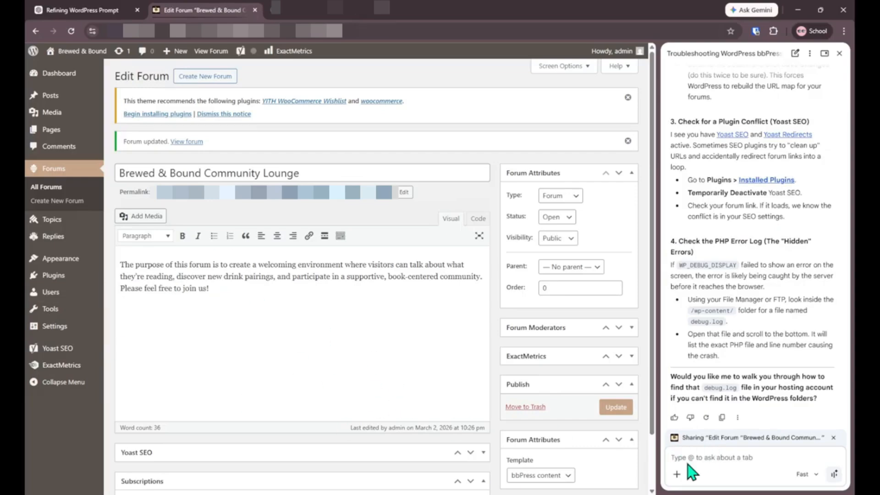
text(I tr)
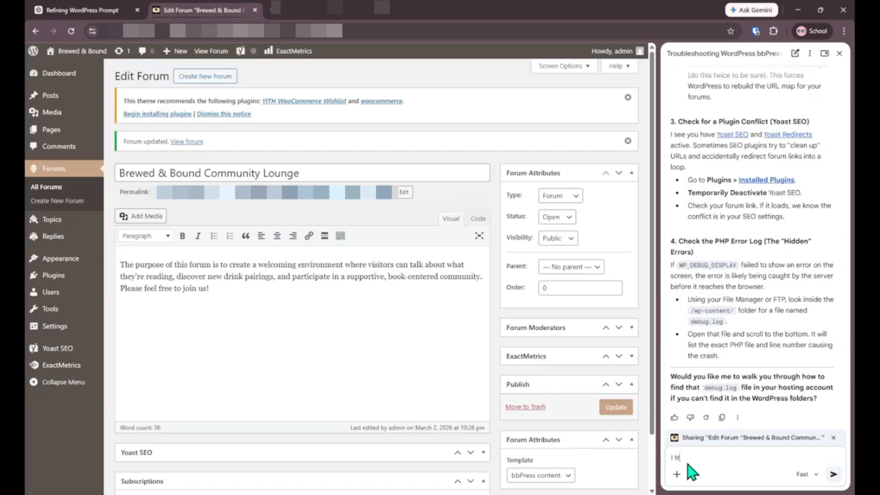
text(ied all of those tests and non of th)
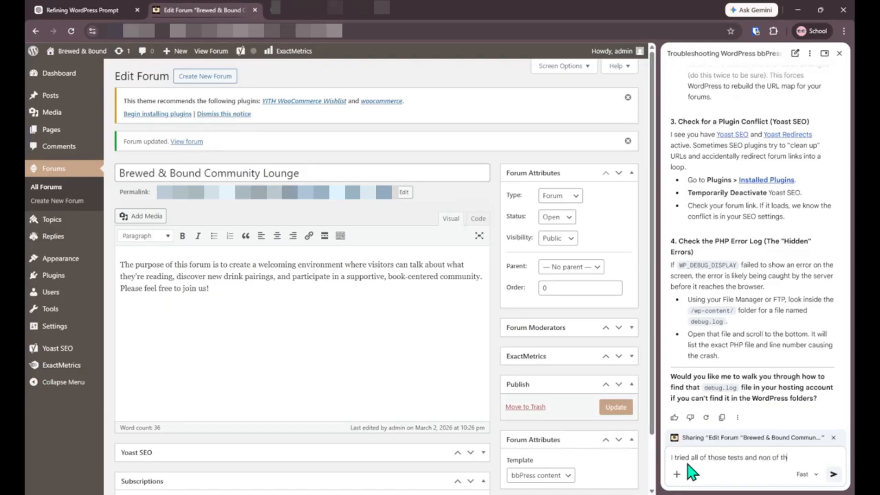
Step: Tell Gemini none of the tests showed issues and ask what else could cause it
text(em showed me )
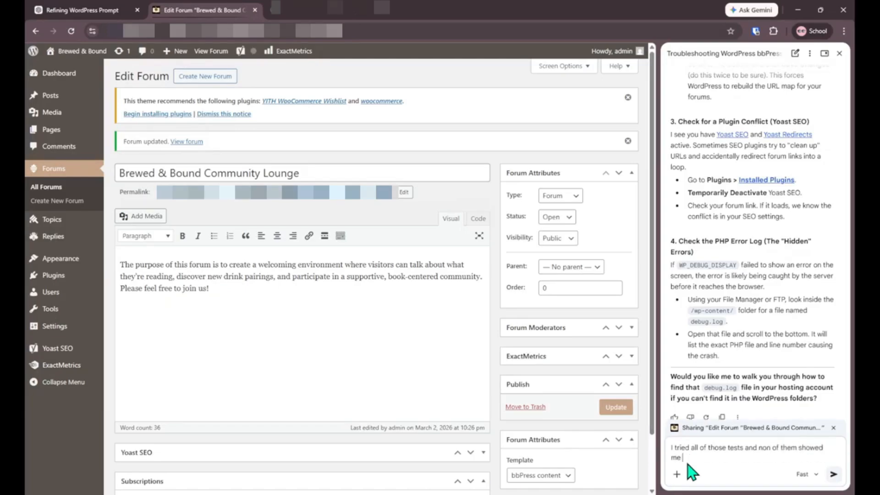
text(any issues. It must be something el)
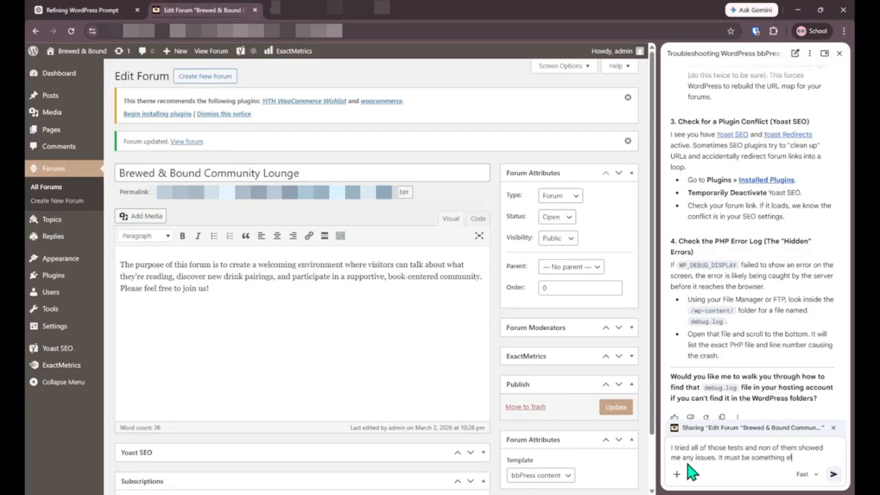
text(se. What else)
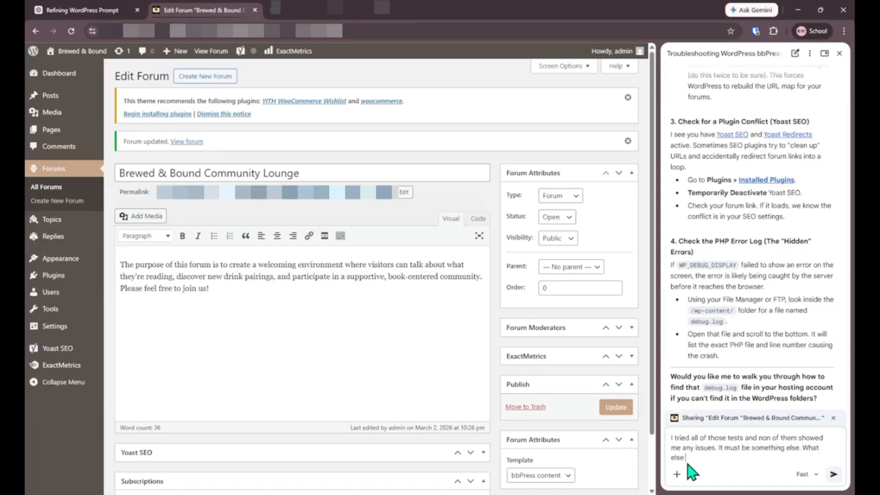
text( could be causing my issue?)
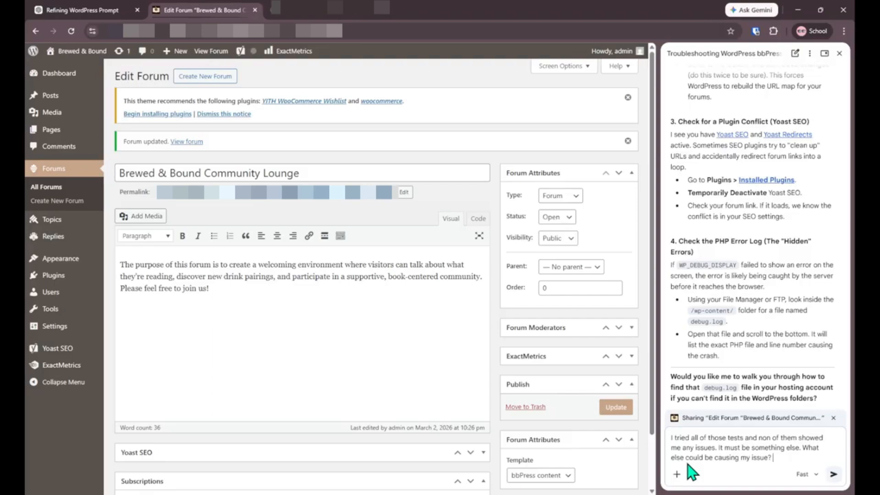
text(Are there any other details)
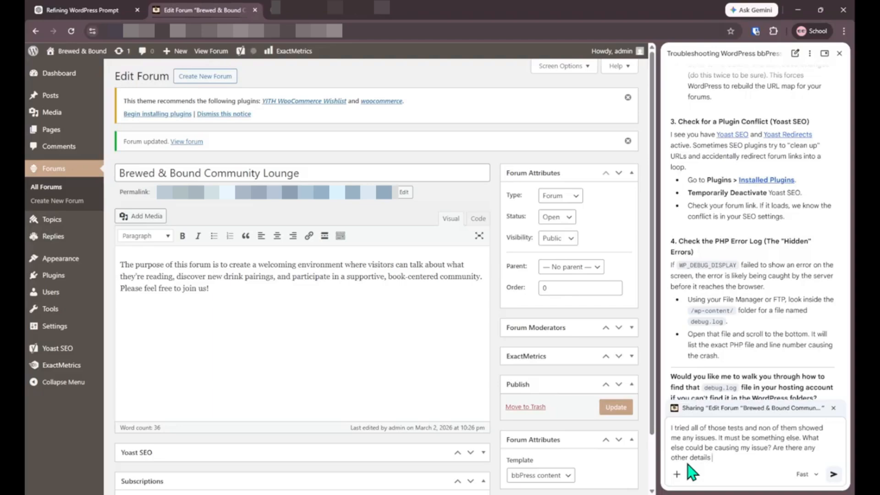
text( I could supply you to help me?)
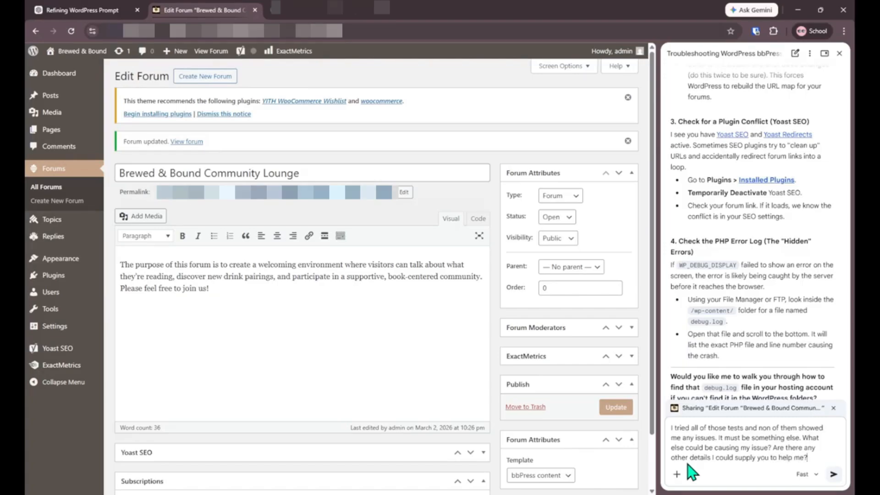
key(Return)
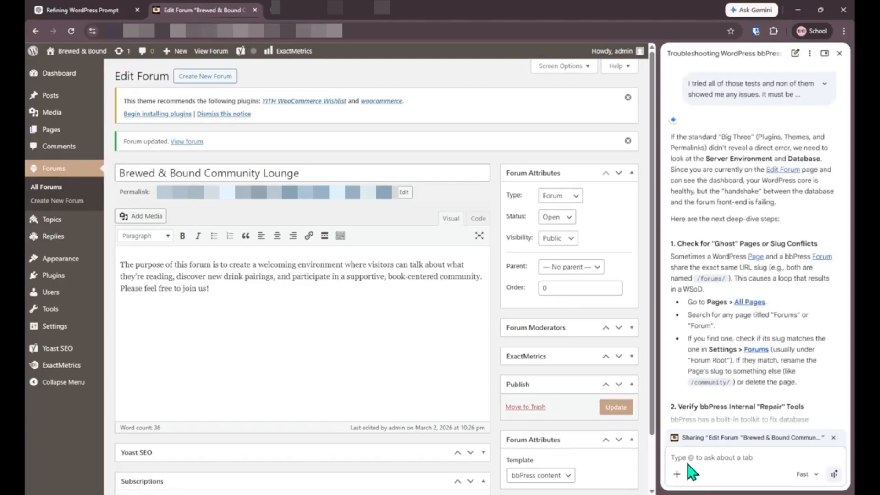
scroll(726, 353, down, 5)
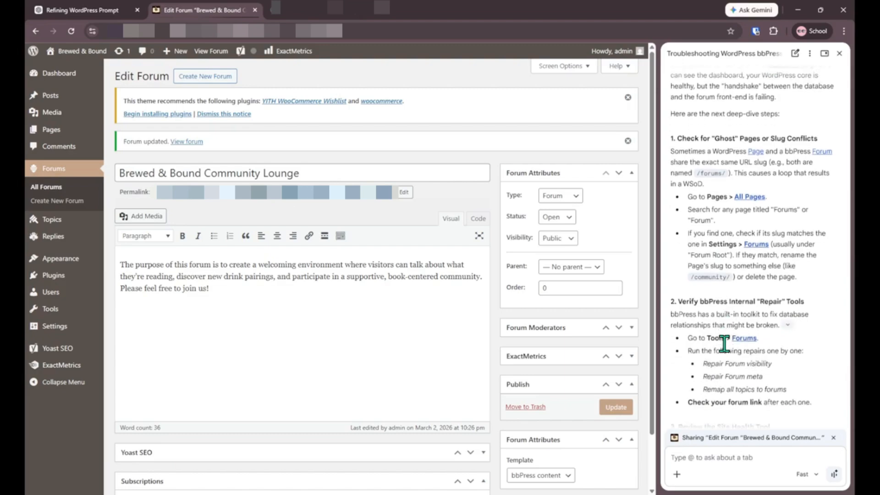
scroll(724, 346, down, 5)
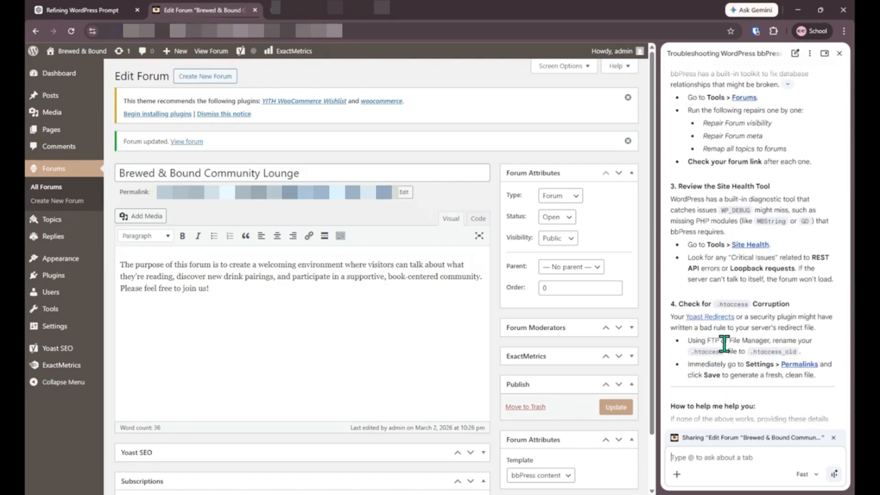
scroll(729, 352, down, 3)
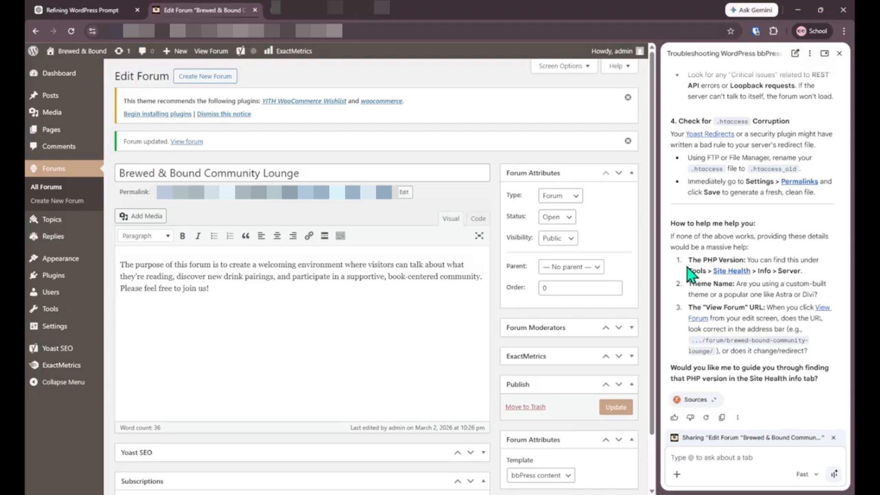
drag(687, 261, 805, 272)
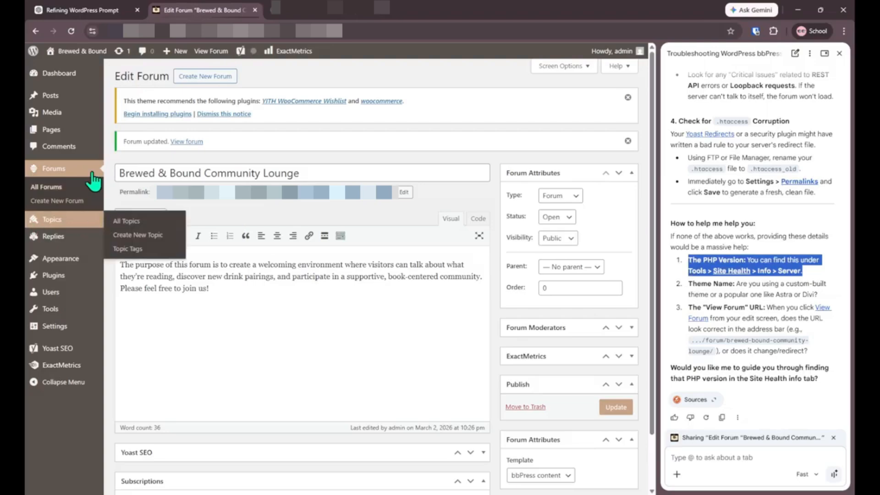
Step: Open the Themes page and ask Gemini whether the Pixel Watch Center theme causes the issue
click(67, 260)
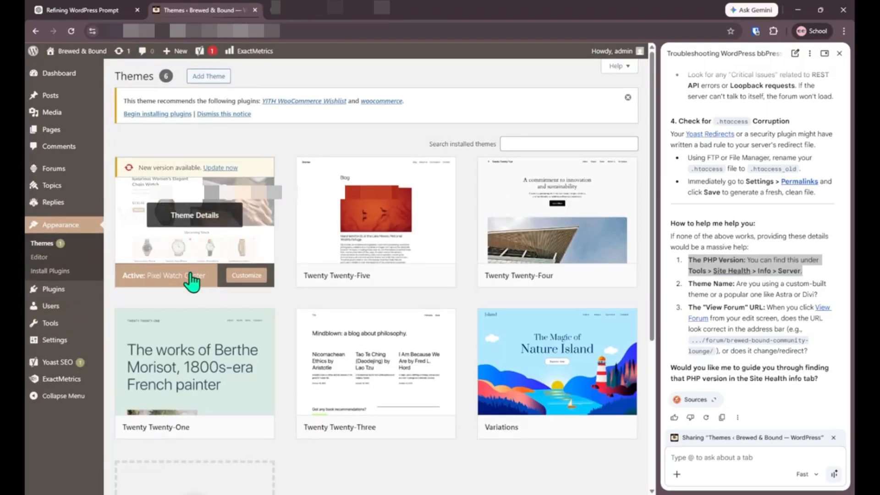
click(712, 459)
text(I'm currently)
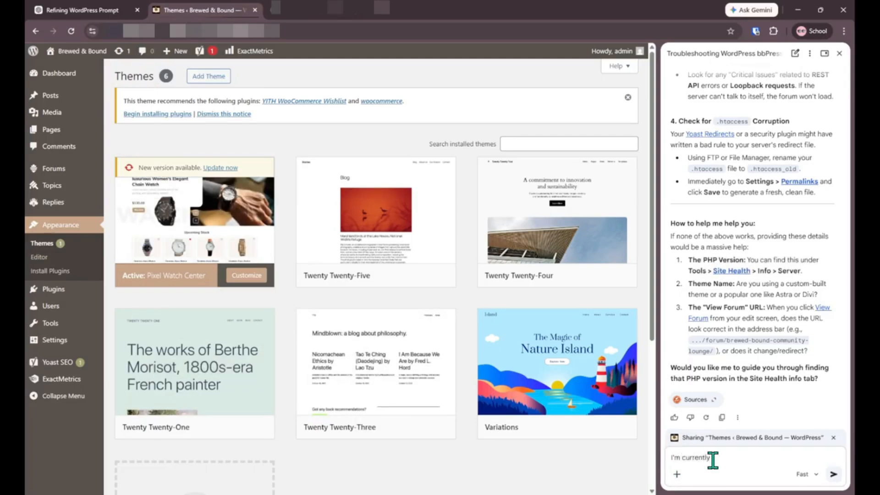
text( using Pixel Watch Center theme. )
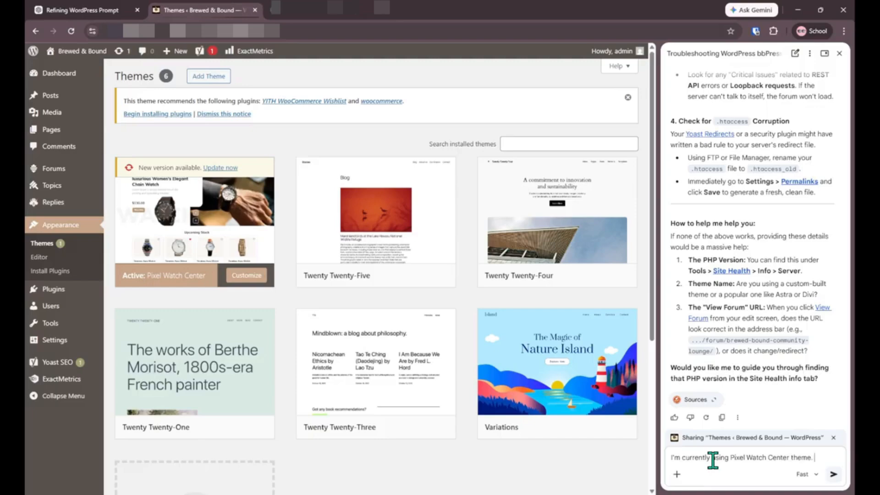
text(Could)
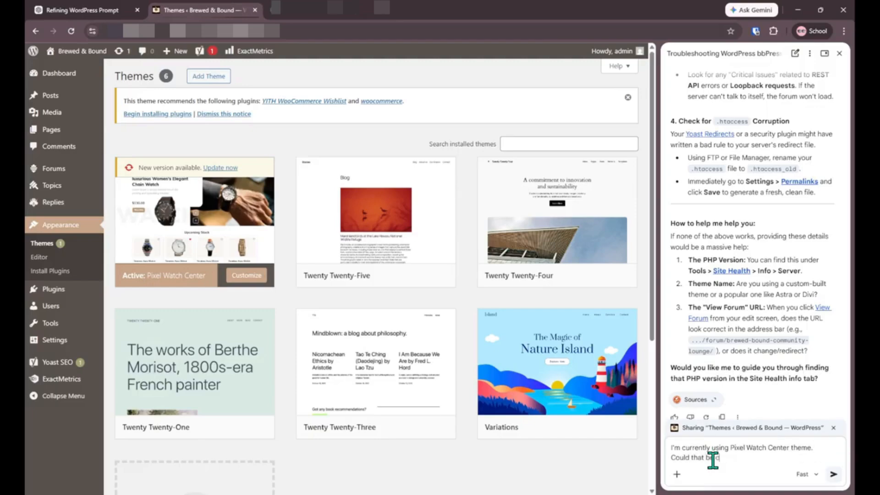
text( that be causing the issue?)
key(Return)
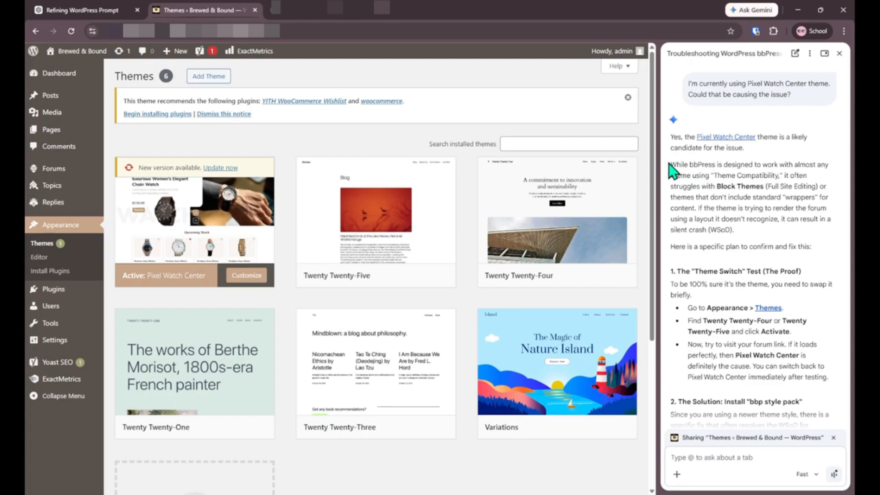
Step: Highlight Gemini's bbPress block-theme explanation and its Theme Switch test steps about activating a default theme
drag(670, 164, 764, 187)
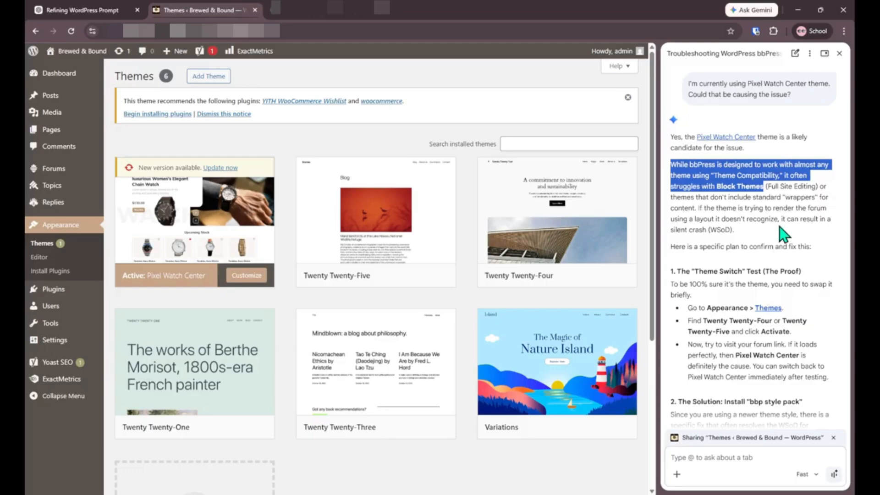
scroll(784, 234, down, 1)
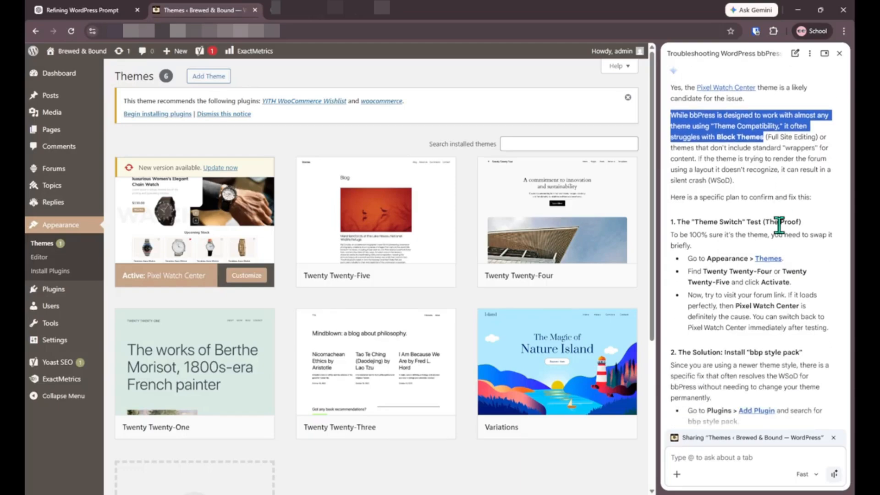
drag(677, 222, 812, 296)
click(825, 304)
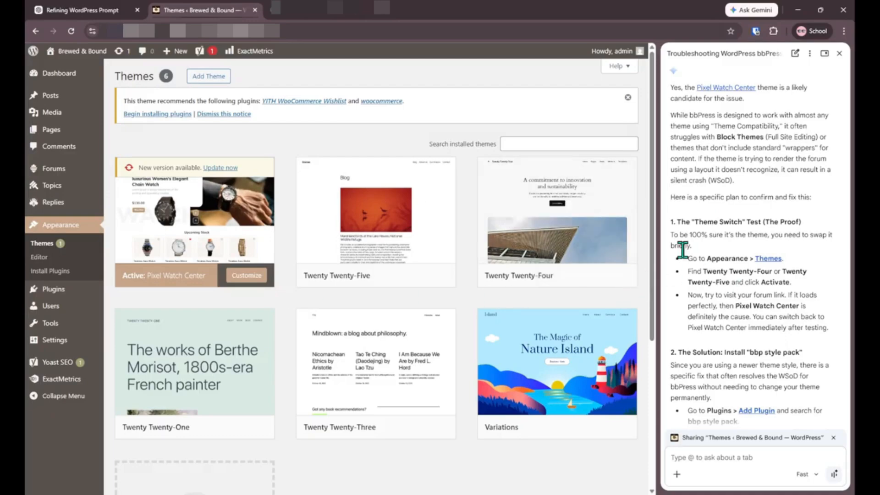
drag(693, 272, 809, 292)
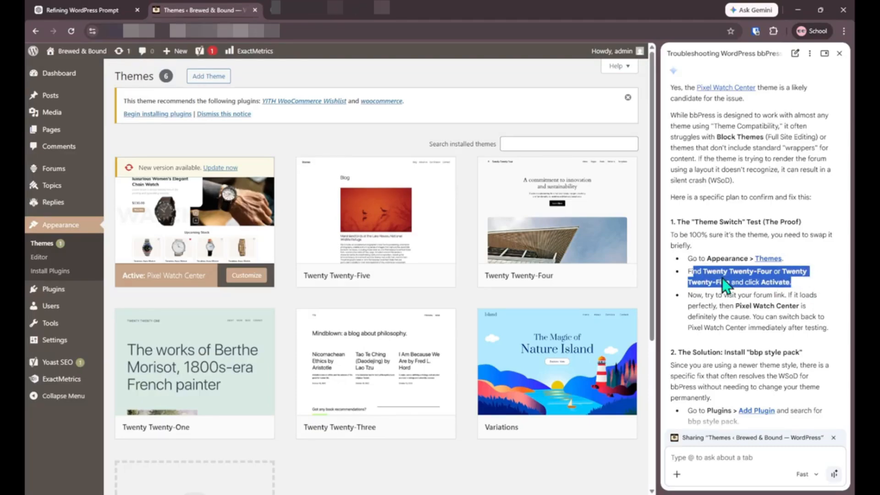
mouse_move(156, 377)
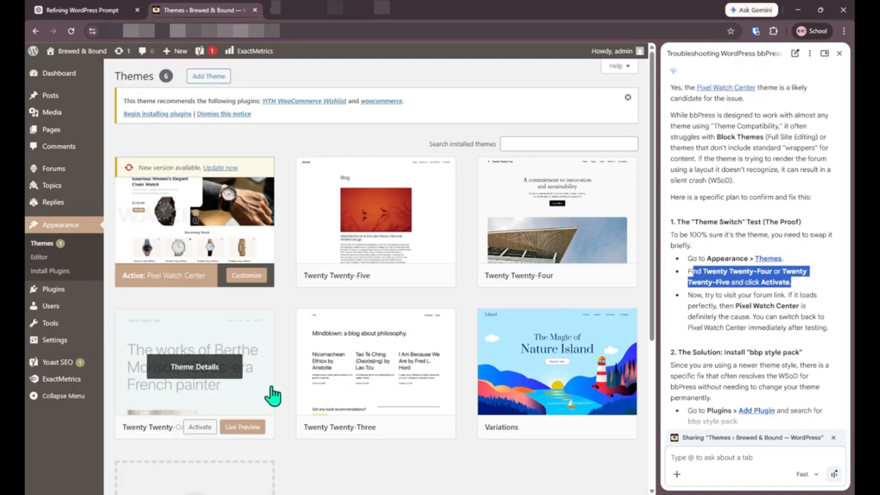
Step: Activate Twenty Twenty-One and reload the forum page under the new theme
click(199, 428)
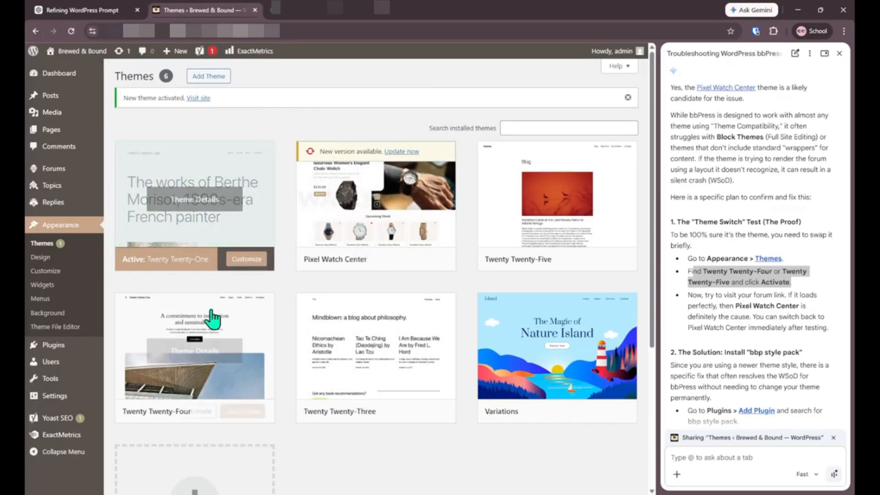
click(321, 13)
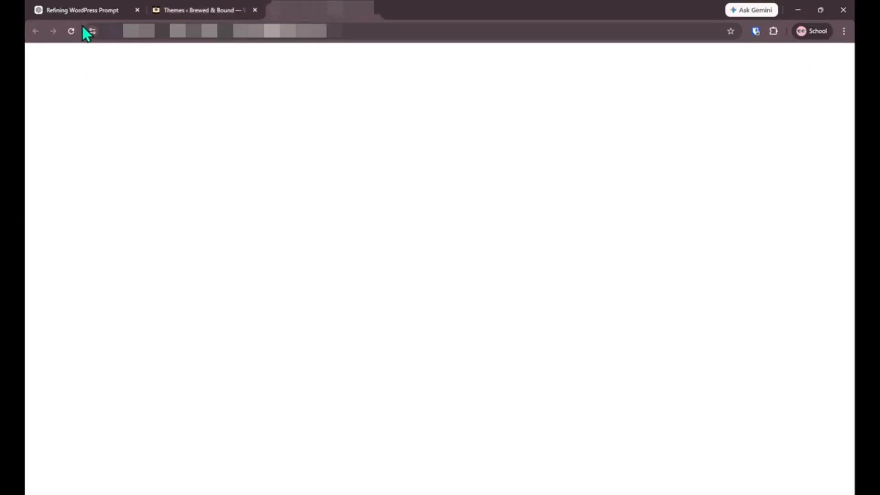
click(71, 31)
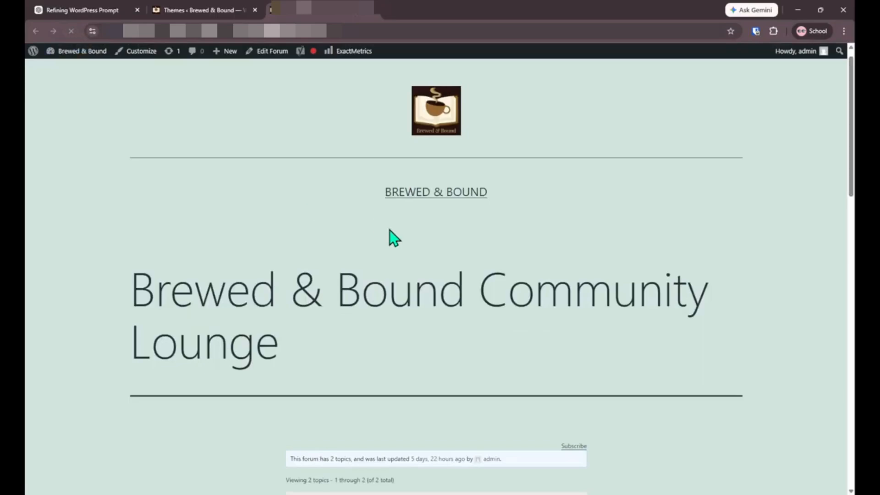
Step: Check how the forum page renders with Twenty Twenty-One, then close that tab
scroll(389, 234, down, 5)
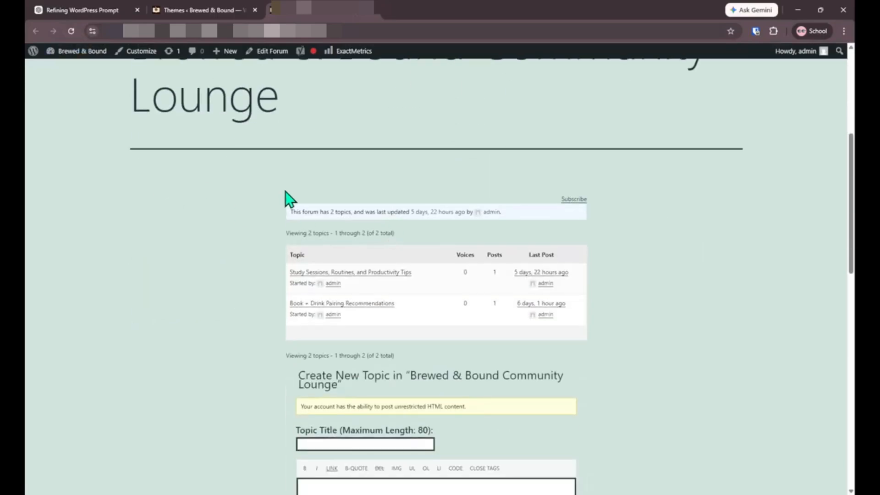
scroll(449, 275, down, 4)
scroll(470, 401, down, 9)
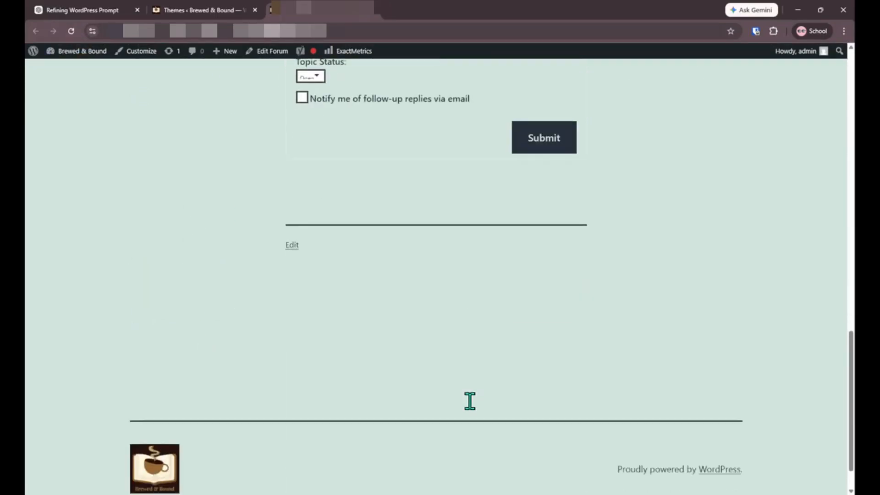
scroll(470, 401, up, 2)
scroll(470, 401, up, 15)
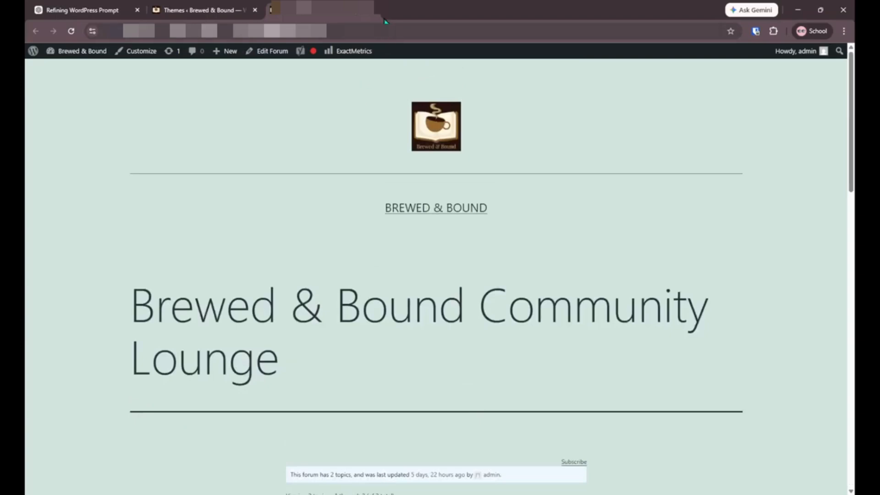
key(ctrl+w)
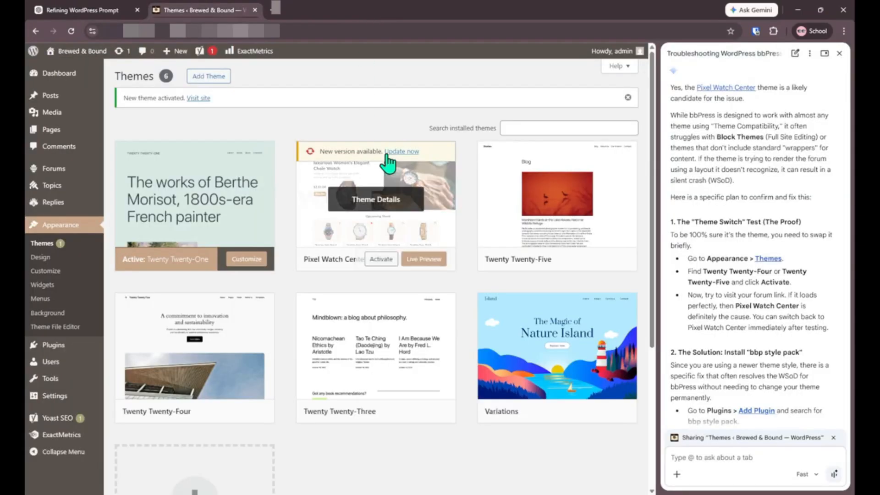
Step: Review Gemini's steps and reactivate Pixel Watch Center in Appearance > Themes
scroll(736, 309, down, 5)
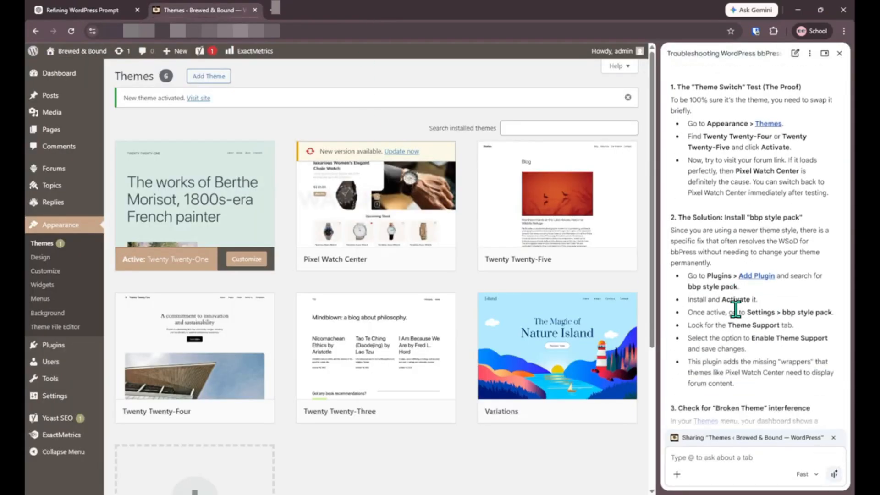
scroll(735, 309, down, 1)
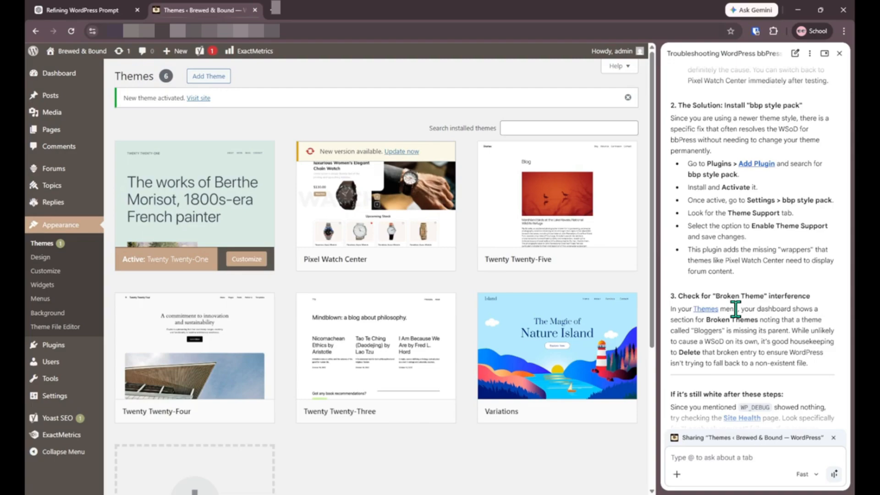
scroll(735, 310, down, 3)
scroll(734, 305, up, 3)
scroll(758, 277, down, 2)
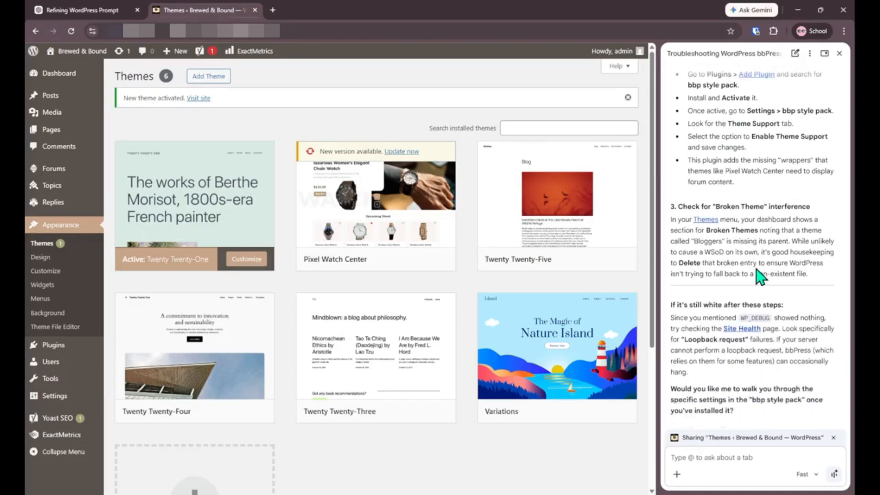
scroll(760, 277, up, 1)
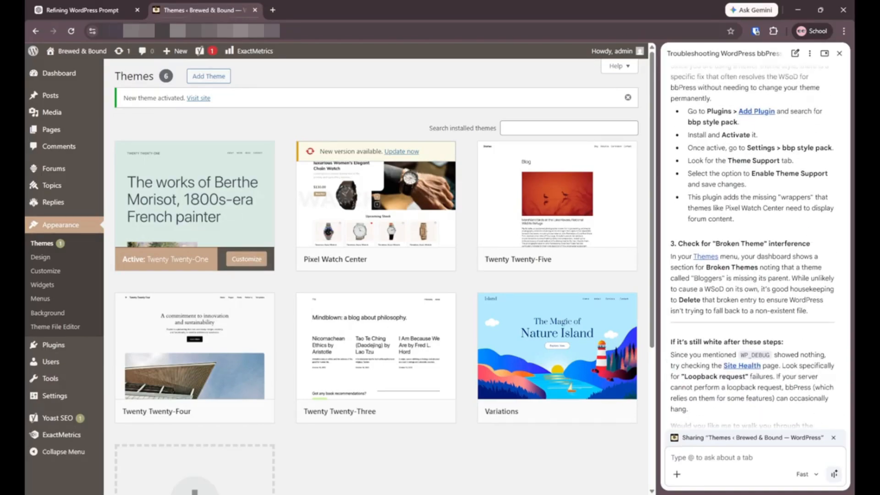
scroll(692, 153, up, 1)
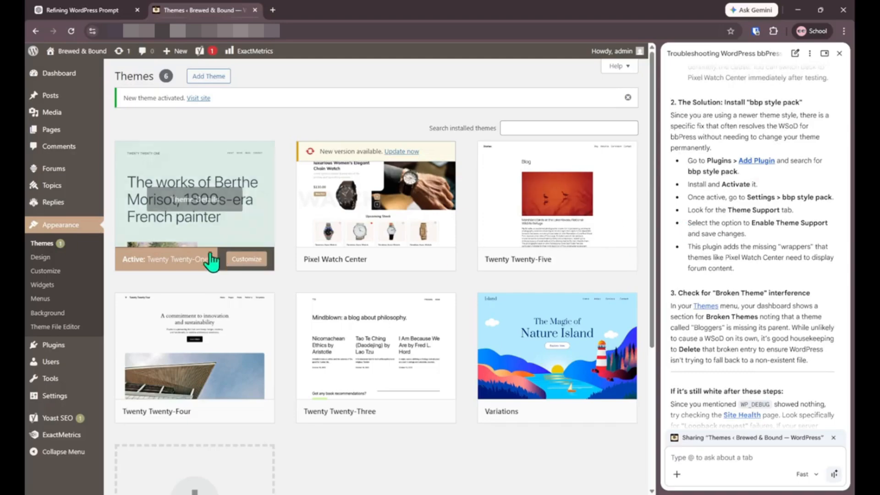
scroll(246, 369, down, 5)
scroll(507, 310, up, 5)
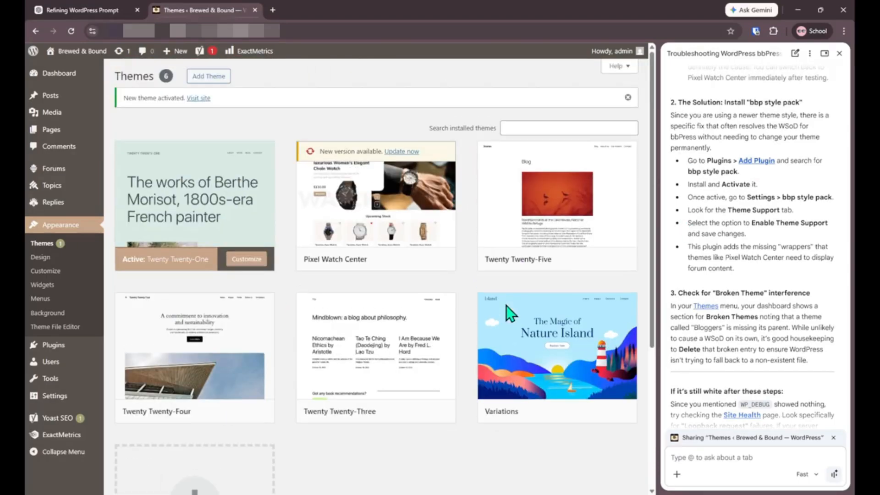
click(377, 260)
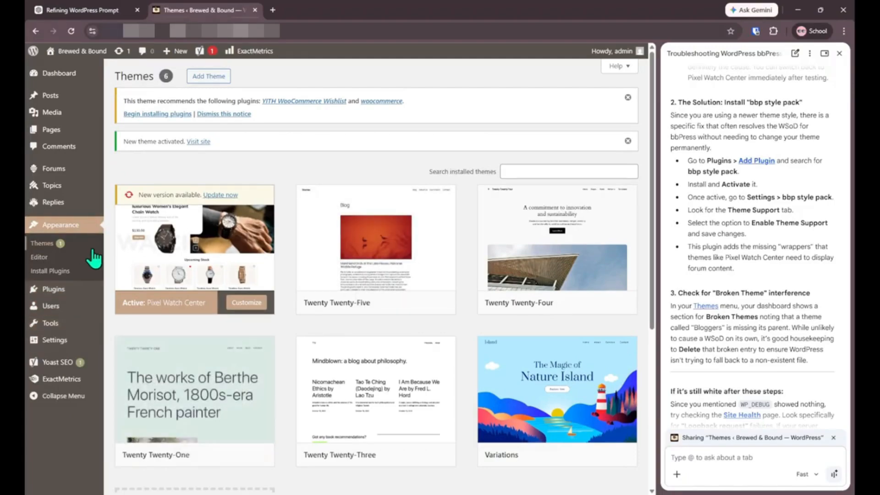
Step: Search the plugin directory for 'bbp style pack', then install and activate it
click(86, 289)
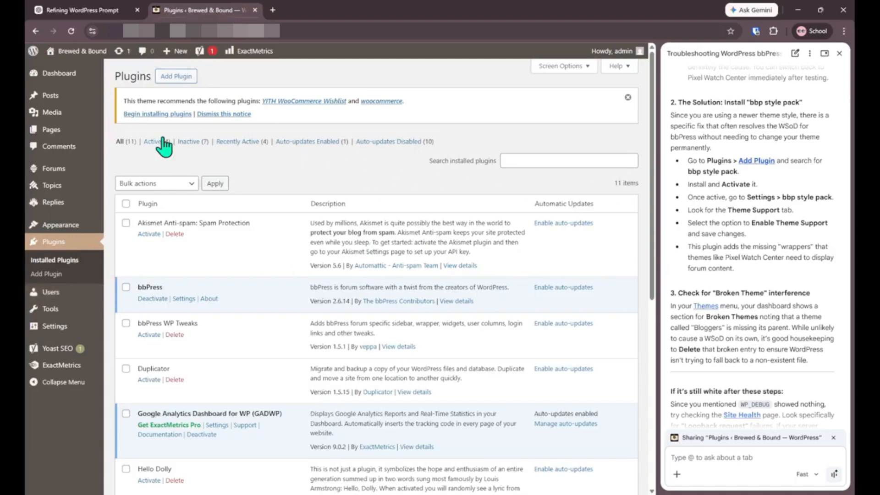
click(175, 77)
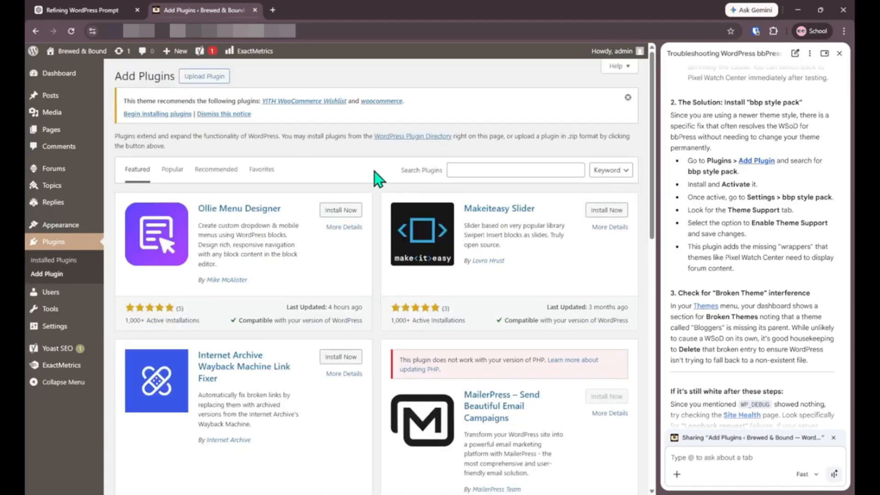
click(506, 172)
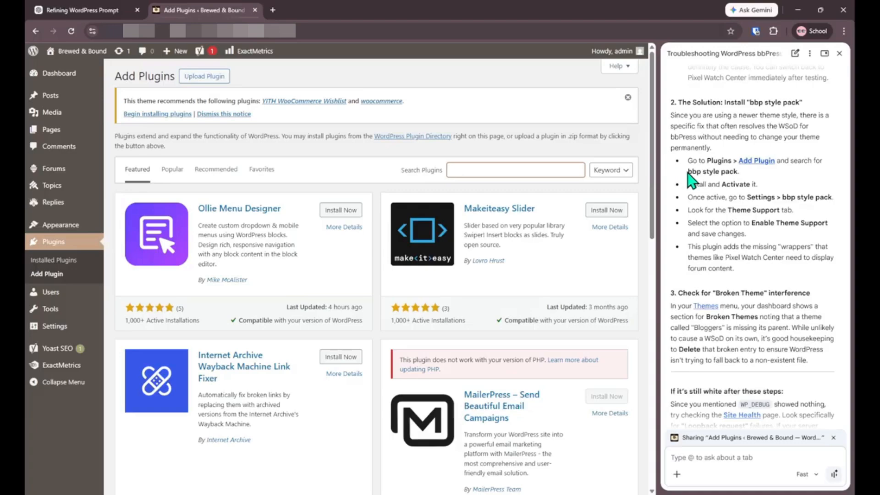
text(bbp style pack)
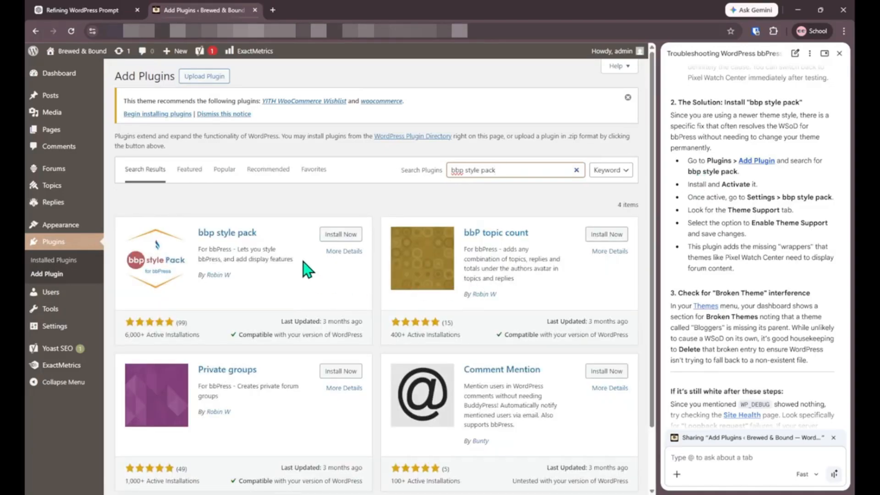
click(337, 235)
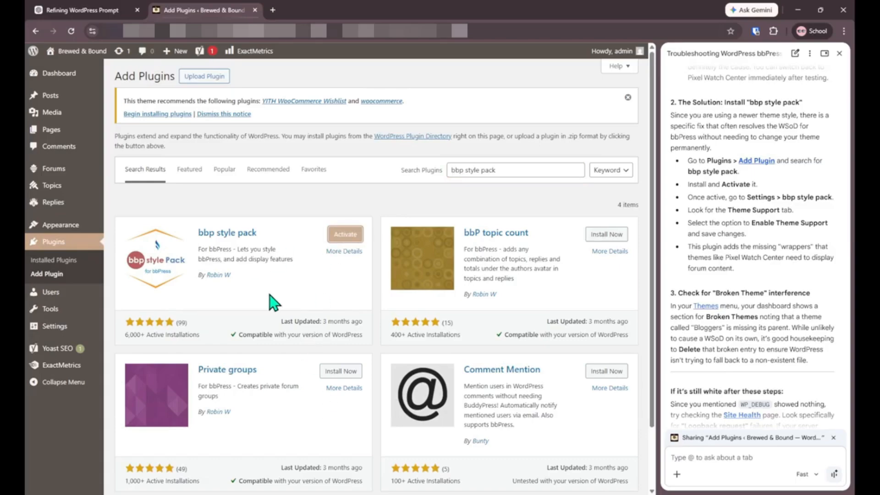
click(345, 234)
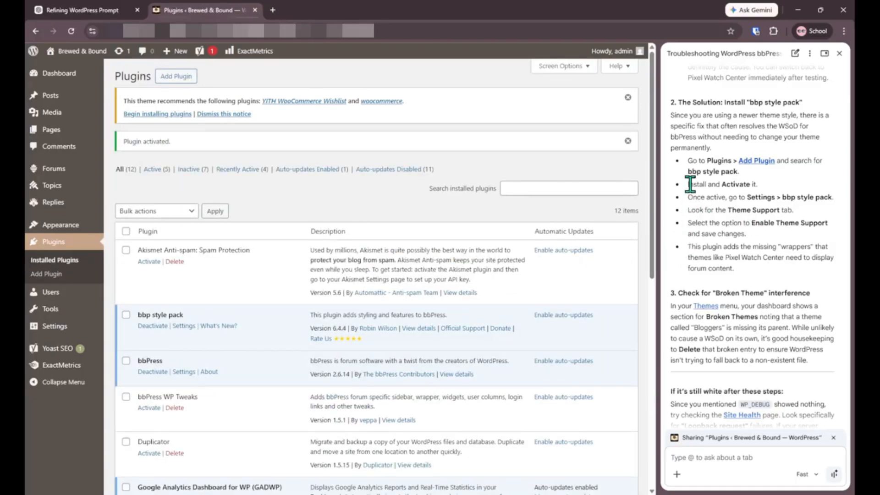
drag(689, 184, 759, 184)
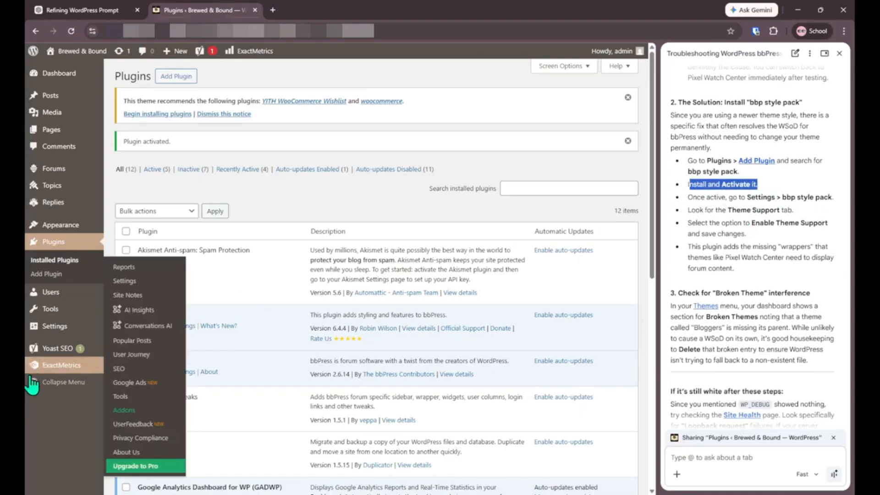
mouse_move(57, 313)
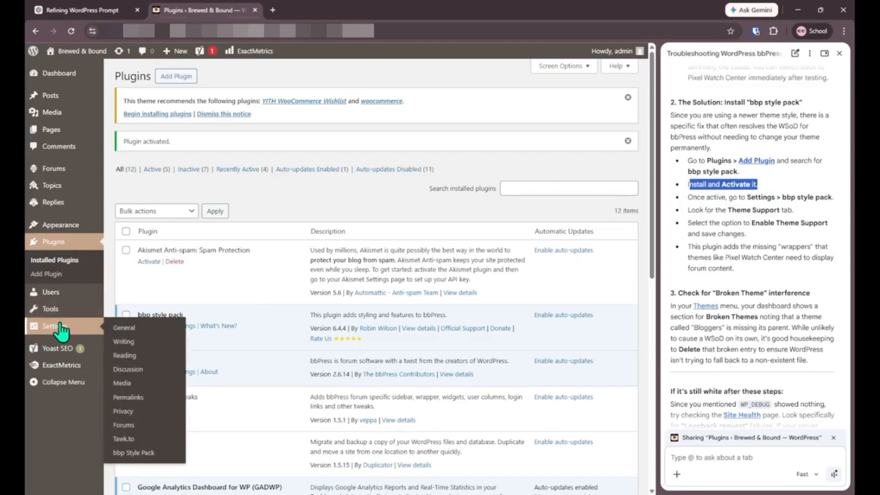
Step: In bbp Style Pack settings, select Enable Basic on the Theme Support tab
click(126, 455)
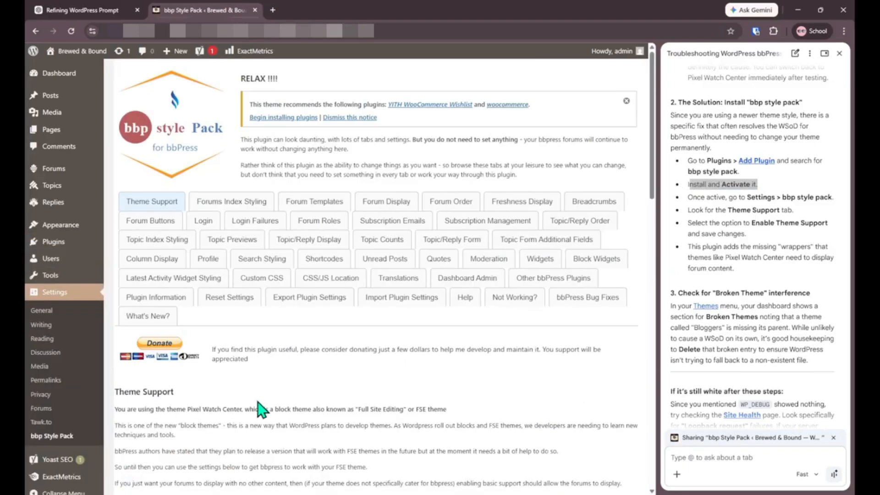
click(157, 205)
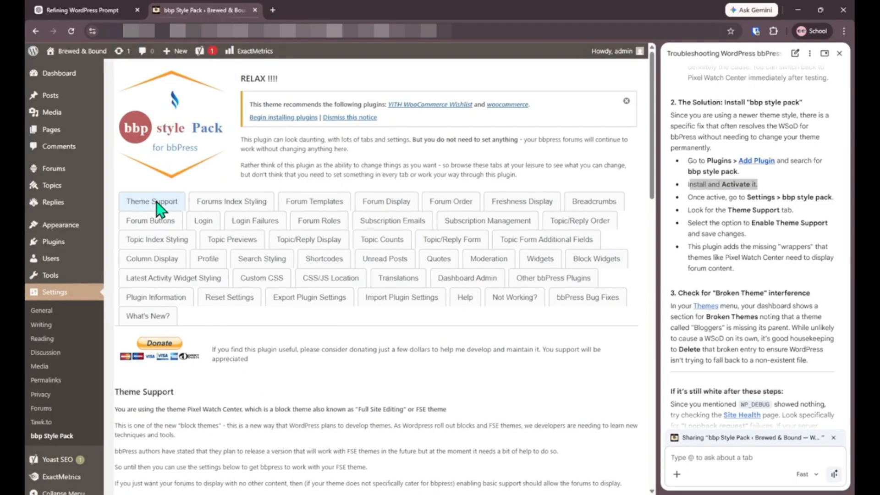
scroll(358, 349, down, 4)
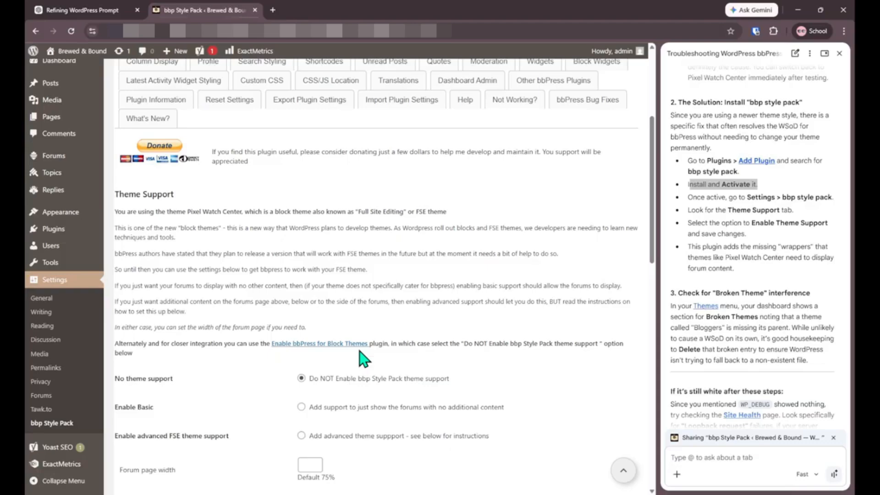
scroll(364, 359, down, 1)
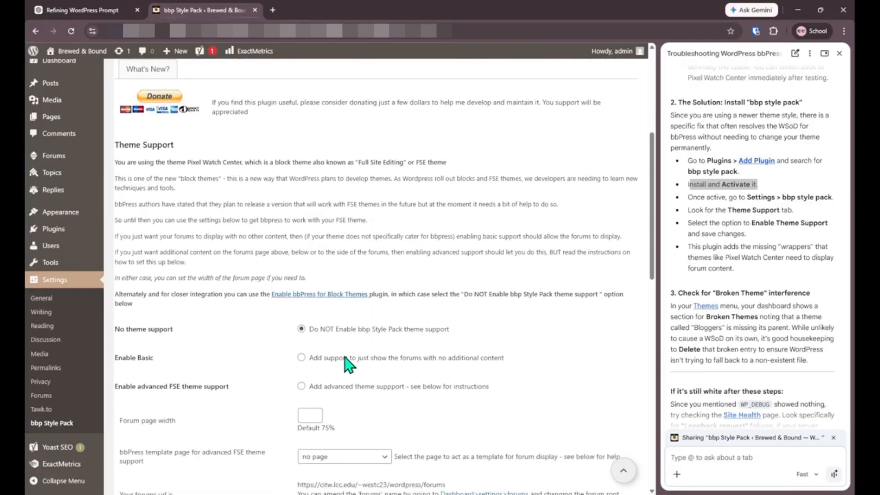
click(301, 358)
scroll(303, 365, down, 2)
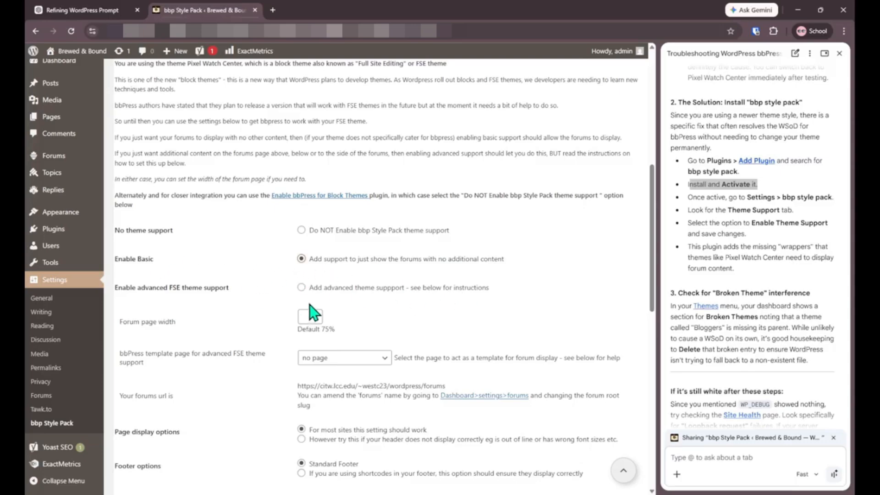
scroll(736, 385, down, 1)
scroll(735, 385, down, 2)
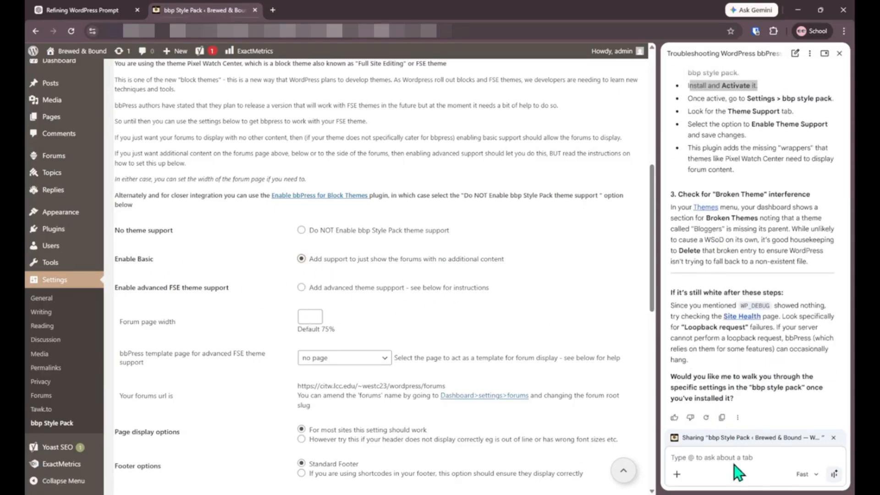
Step: Ask Gemini: 'I made it to the bbp style pack settings, but I'm not sure which to enable. Please help me'
click(731, 457)
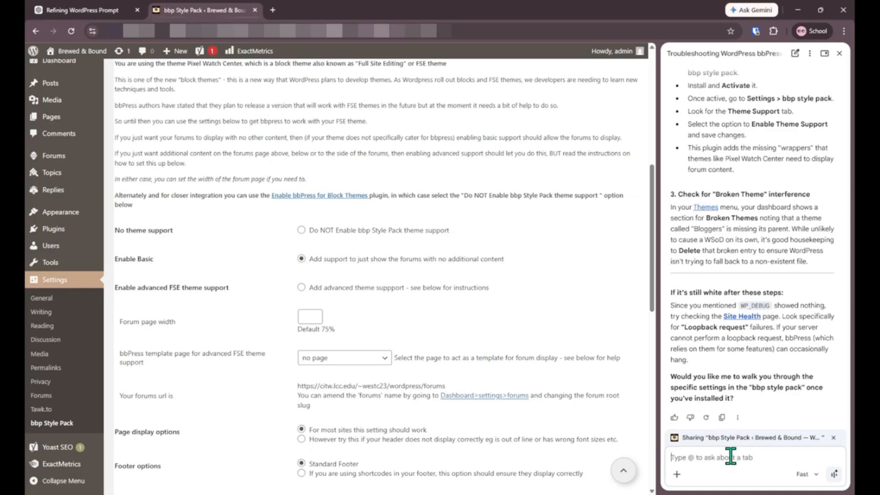
text(I)
text( made it to the)
text( the)
scroll(719, 373, up, 2)
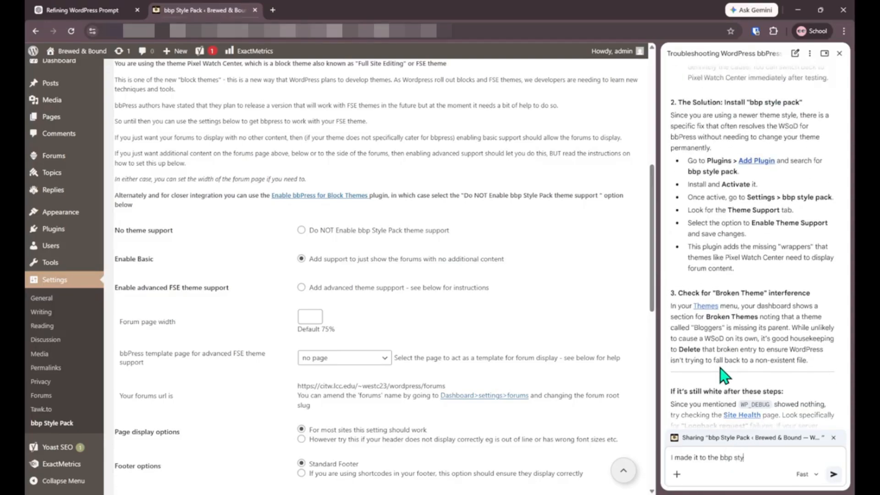
text(bbp style pack settings, but I'm not sure)
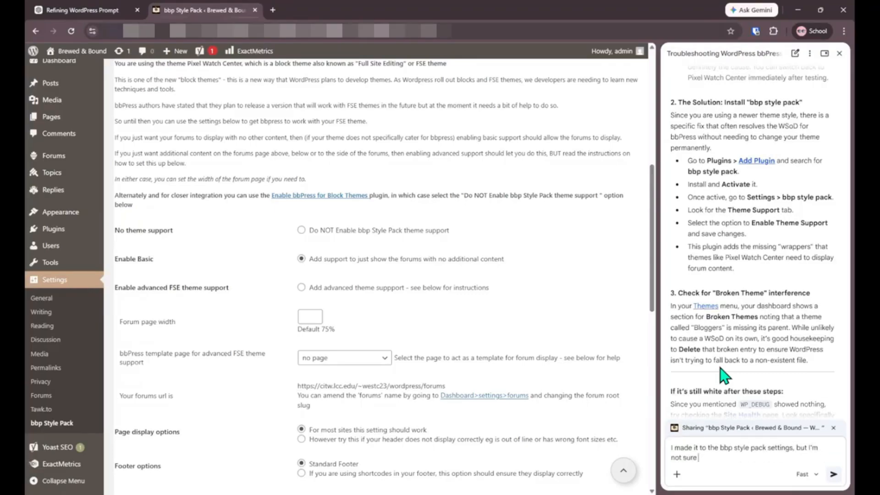
text( which to enable. Please hel)
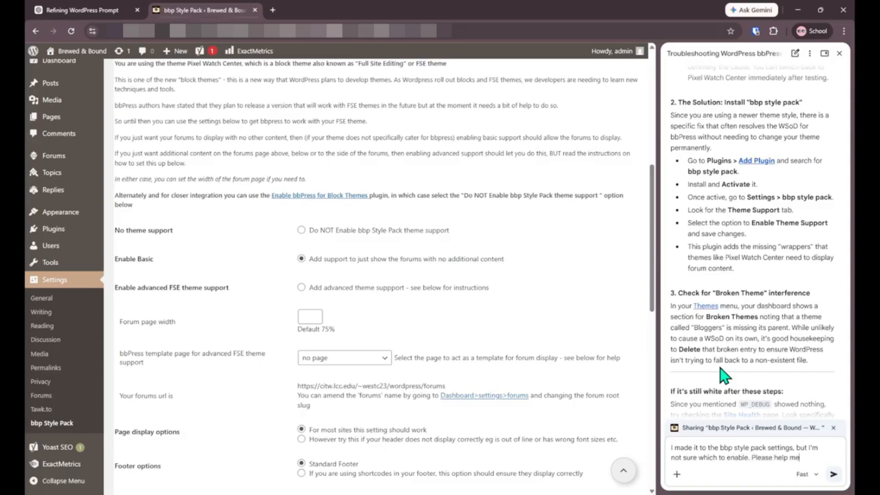
text(p me)
key(Return)
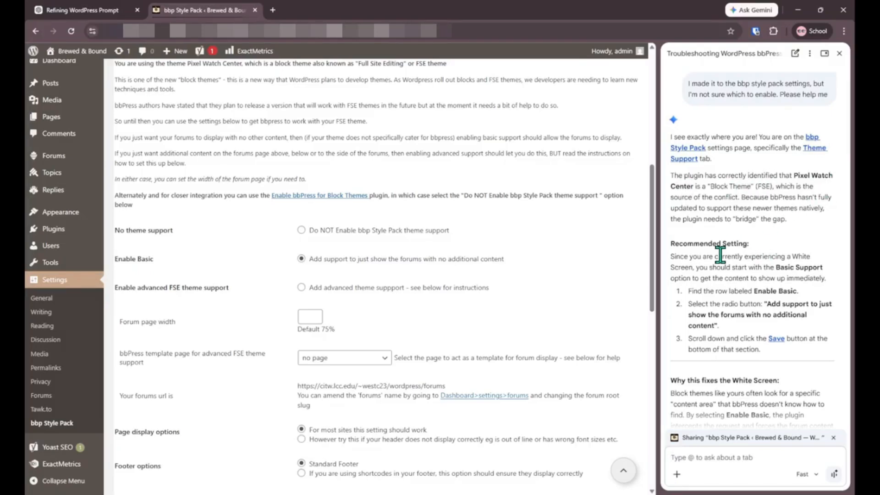
Step: Save the Theme Support tab with Enable Basic selected, then read Gemini's follow-up advice
scroll(720, 252, down, 1)
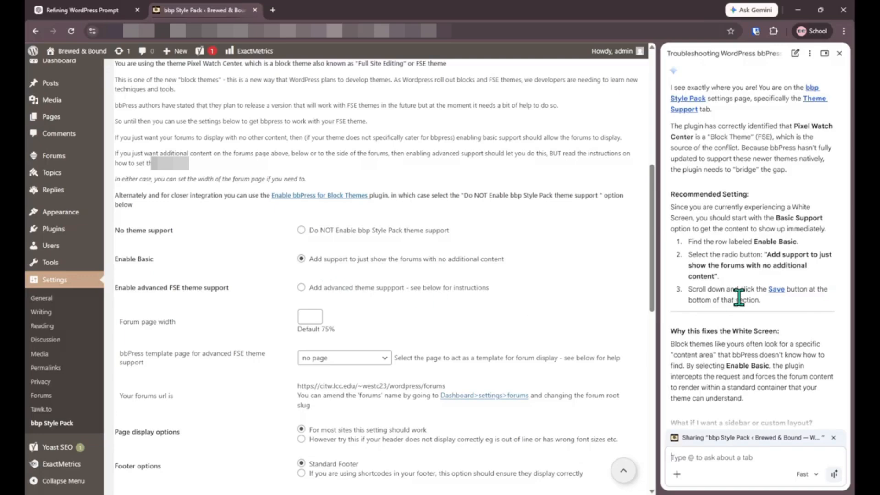
scroll(373, 364, down, 10)
scroll(373, 365, up, 5)
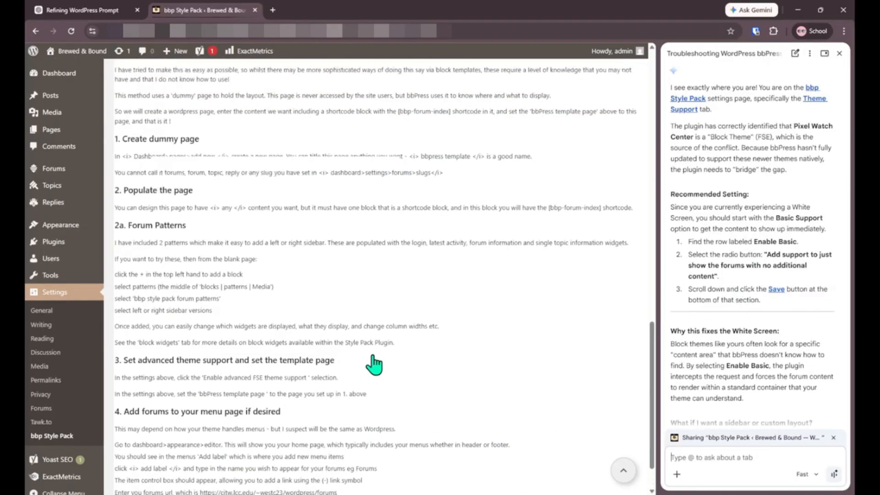
click(128, 218)
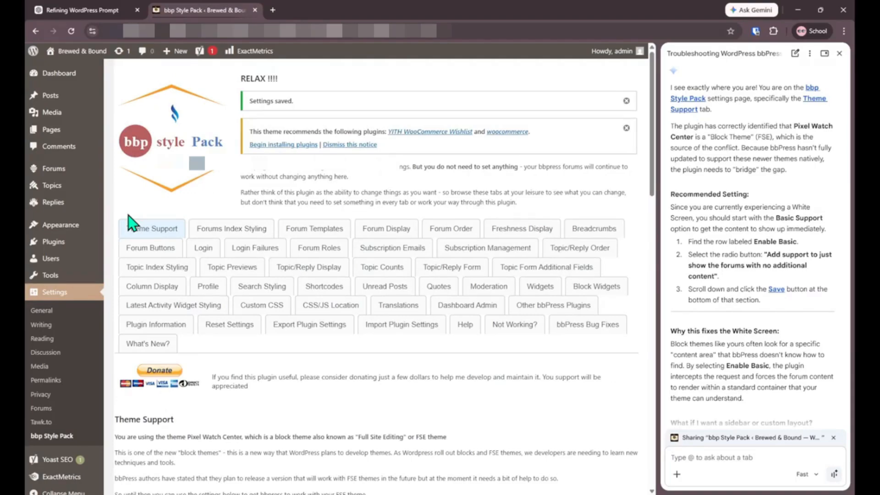
scroll(686, 261, down, 1)
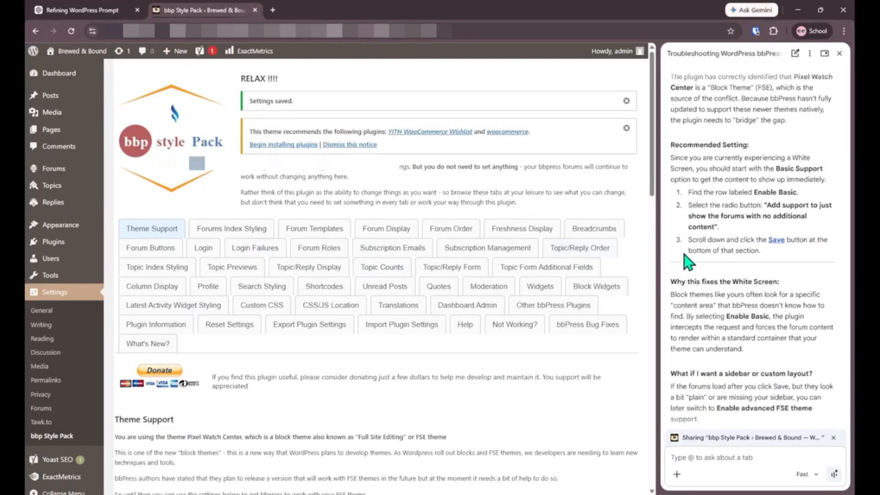
scroll(686, 261, down, 2)
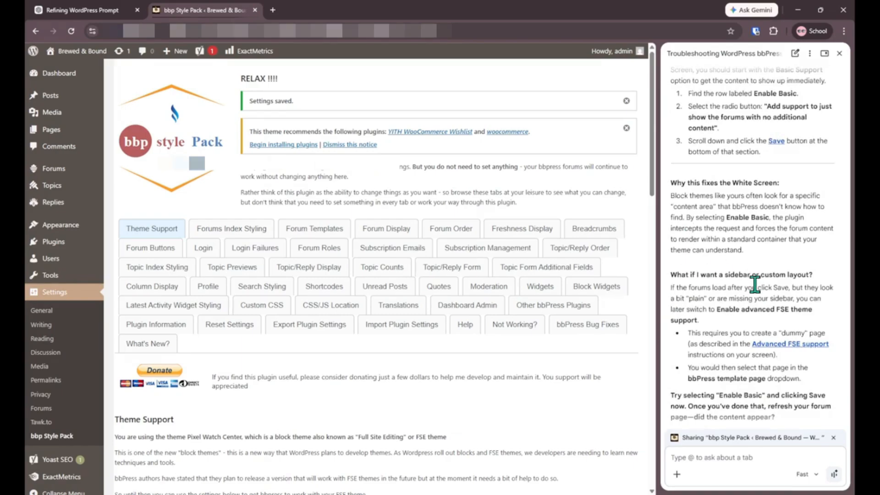
scroll(755, 284, down, 1)
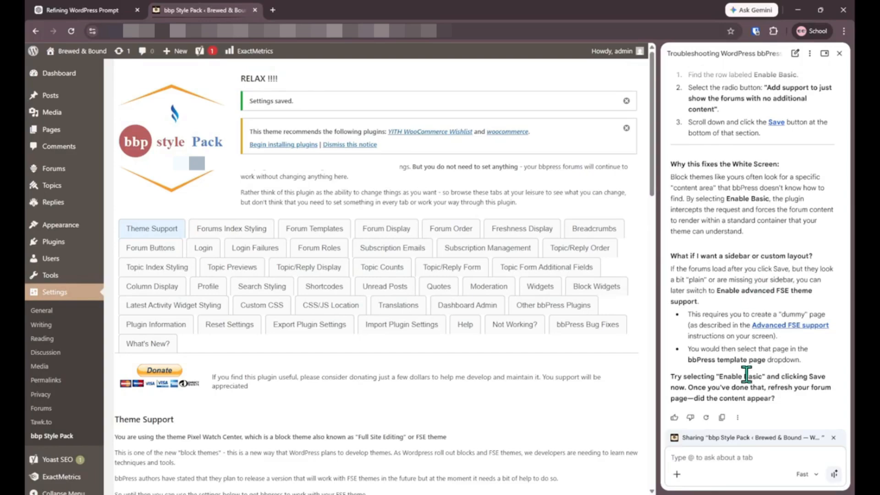
Step: Open Brewed & Bound Community Lounge's public permalink in a new tab and scroll through the rendered forum
click(60, 177)
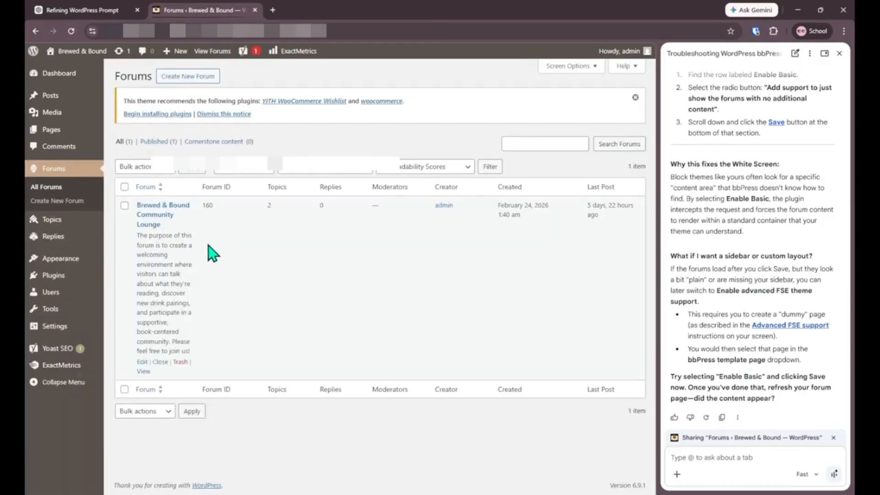
click(153, 212)
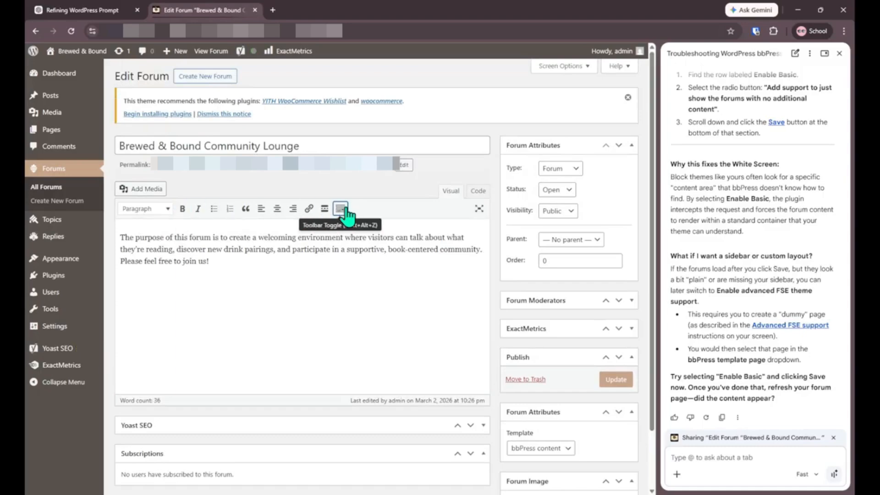
middle_click(353, 170)
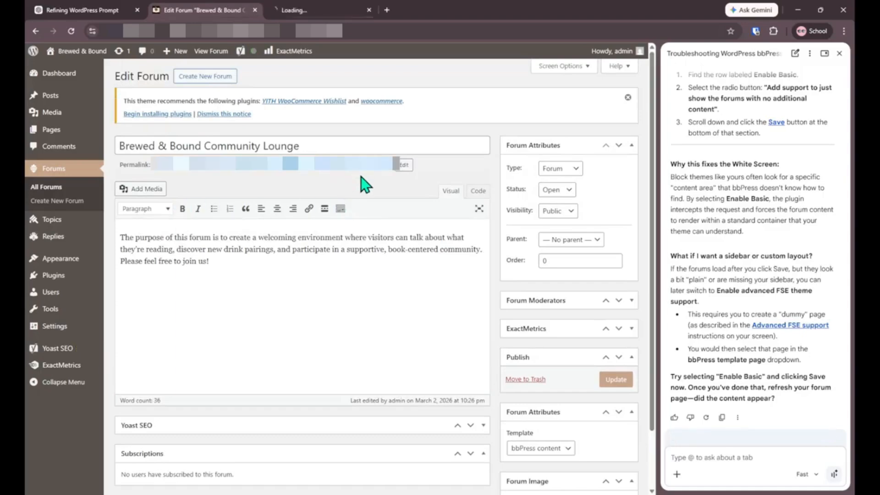
click(310, 11)
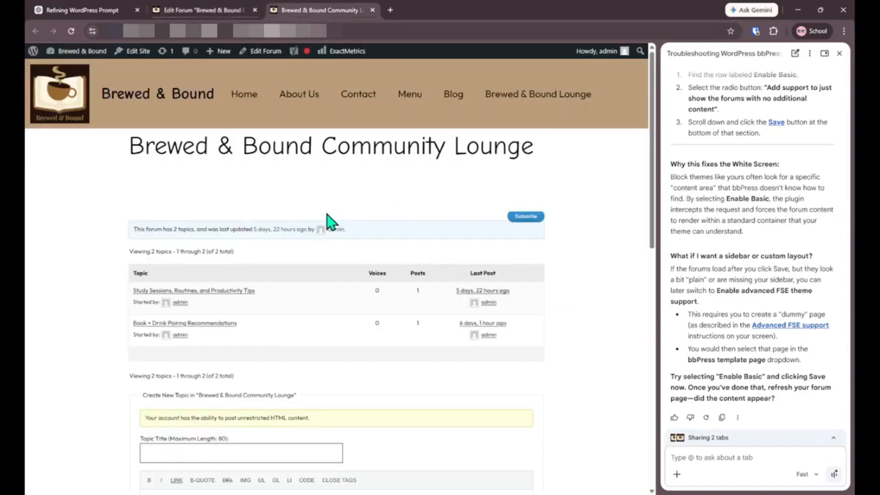
scroll(328, 222, down, 10)
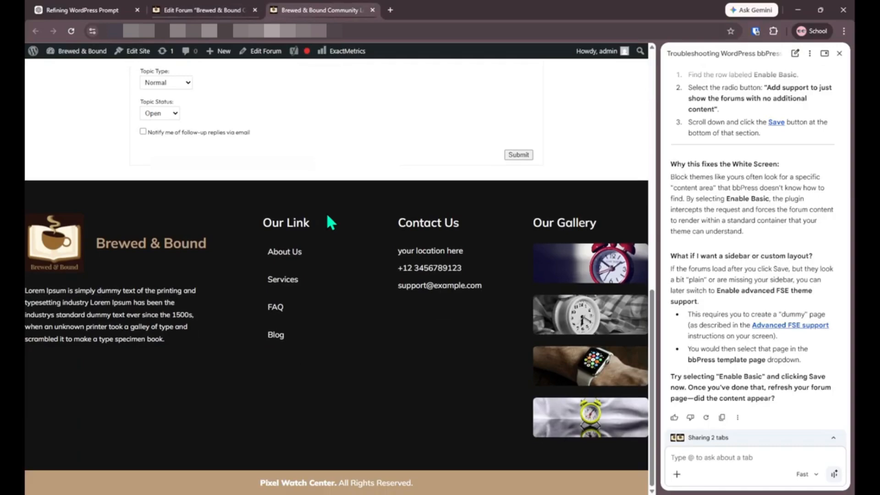
scroll(327, 215, up, 2)
scroll(327, 214, down, 2)
scroll(327, 214, up, 3)
scroll(326, 214, up, 9)
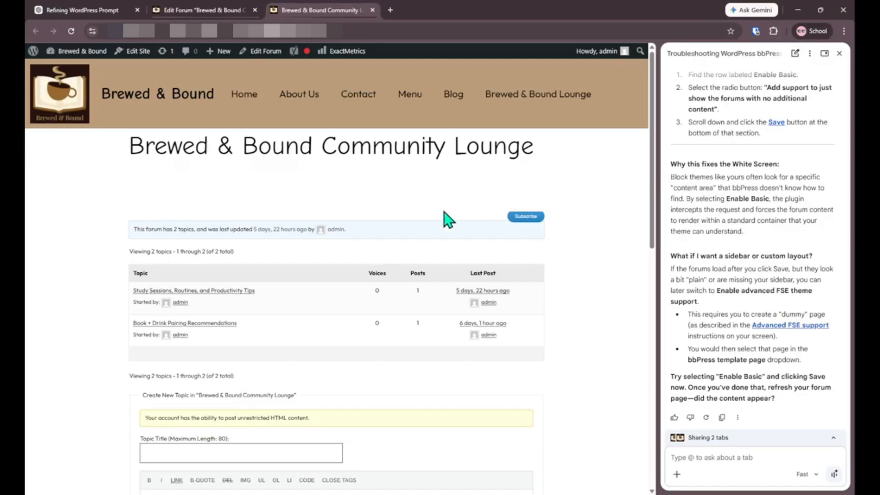
scroll(803, 314, up, 10)
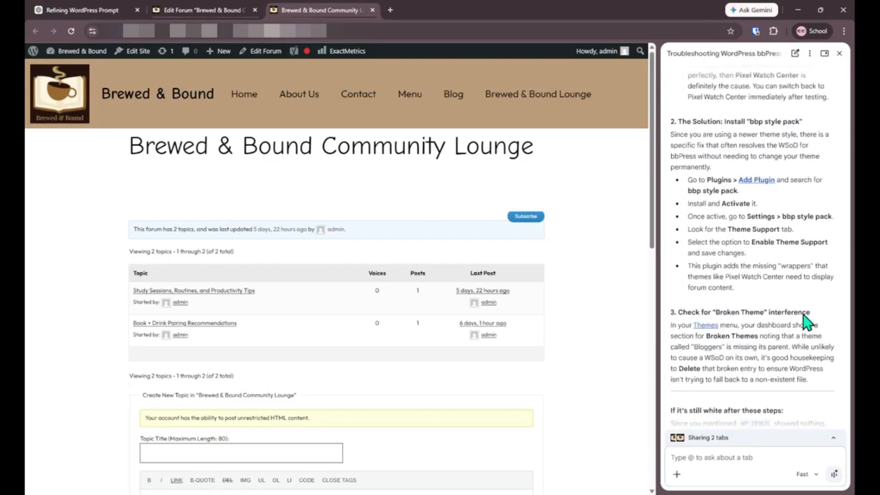
Step: Deactivate the bbp style pack plugin and search installed plugins for 'en'
click(202, 10)
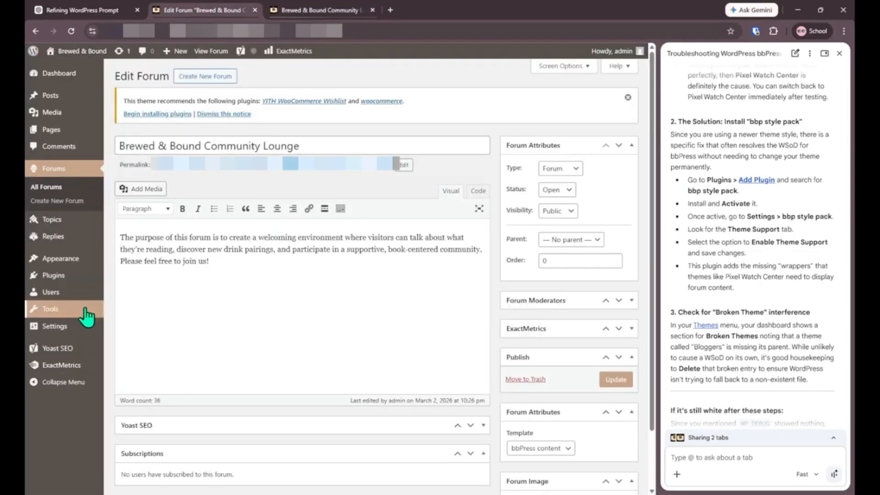
click(74, 277)
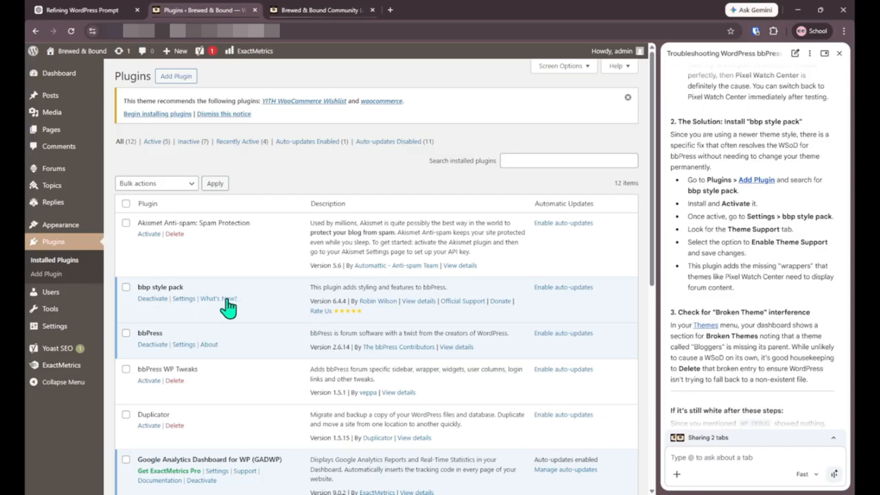
click(148, 300)
click(550, 189)
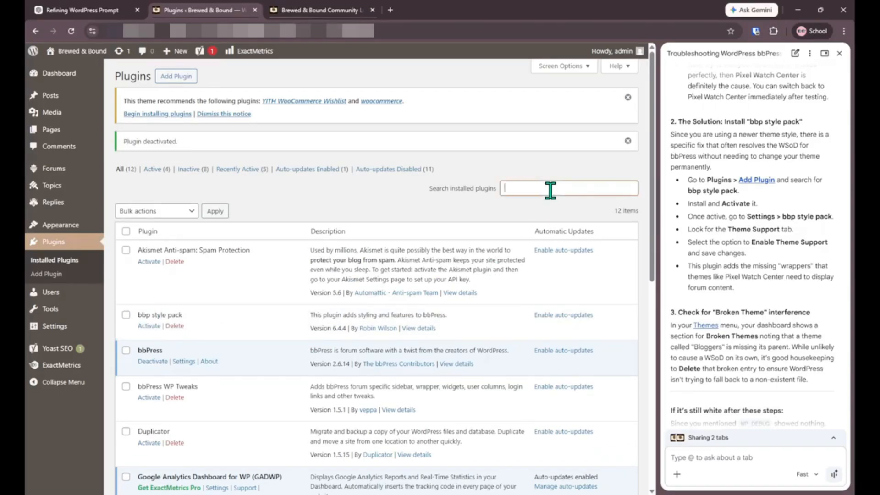
text(enable)
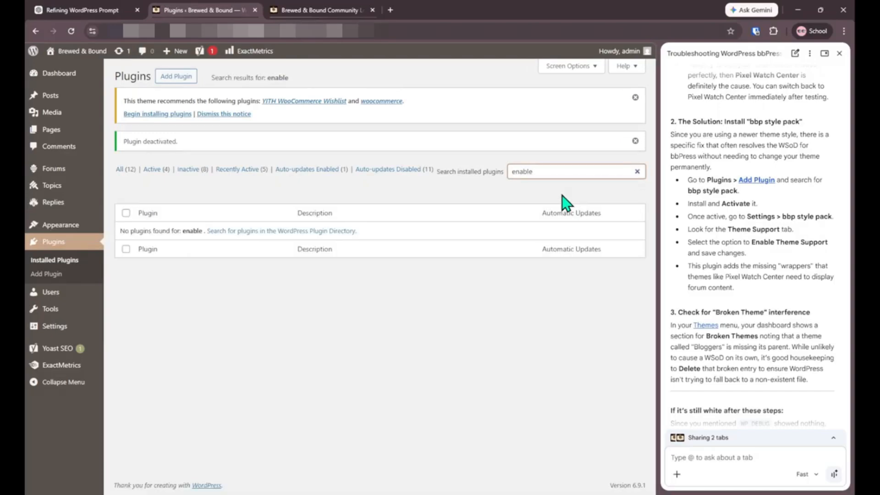
Step: Search the plugin directory for 'enable' and install Enable bbPress for Block Themes
click(174, 77)
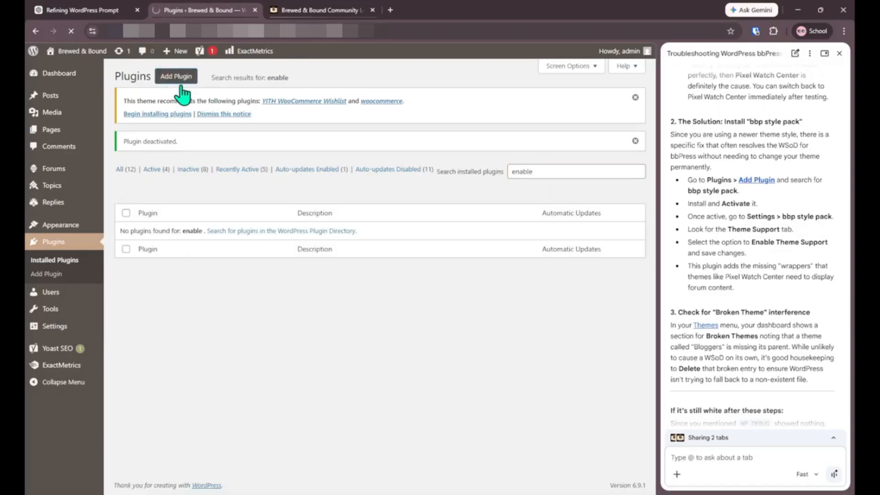
click(484, 168)
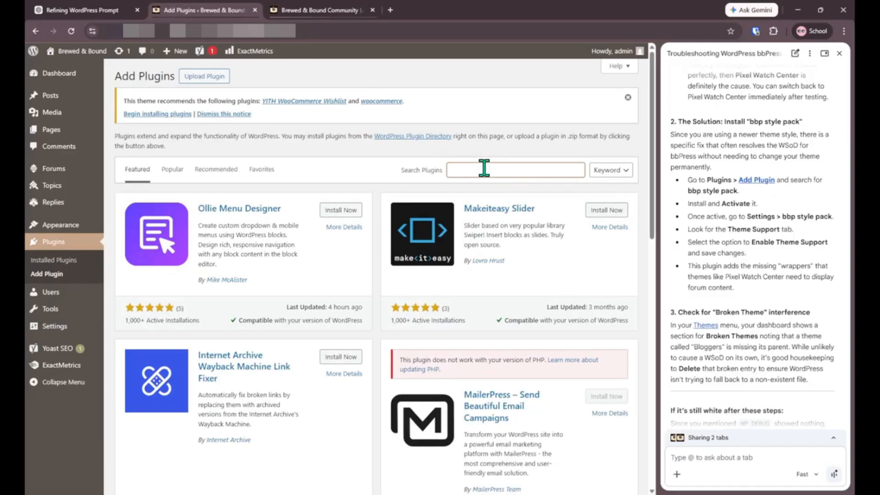
text(enabl)
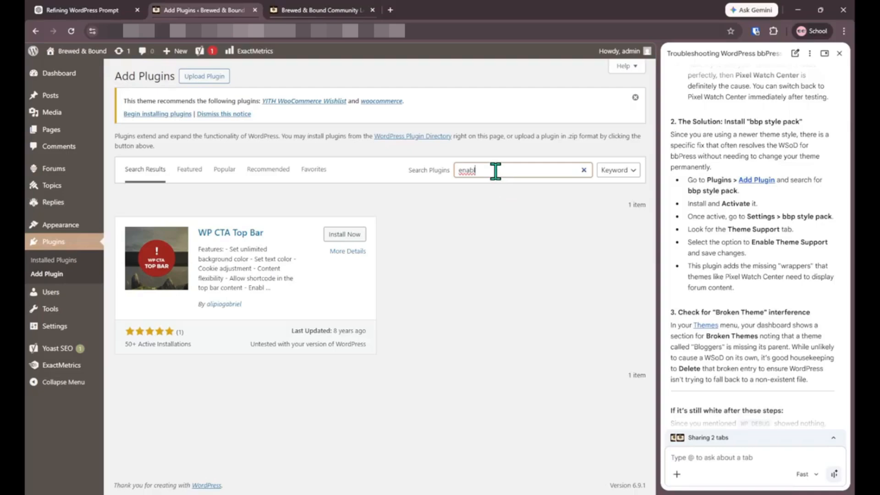
text(e bbpress)
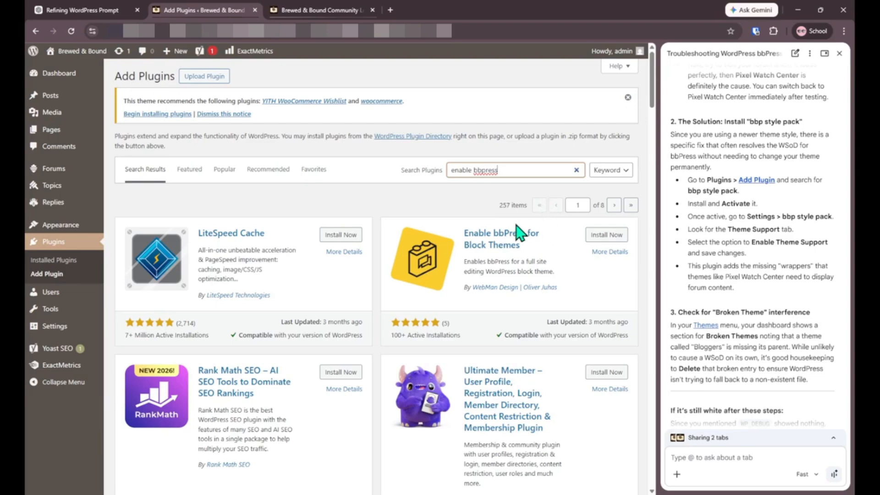
click(622, 235)
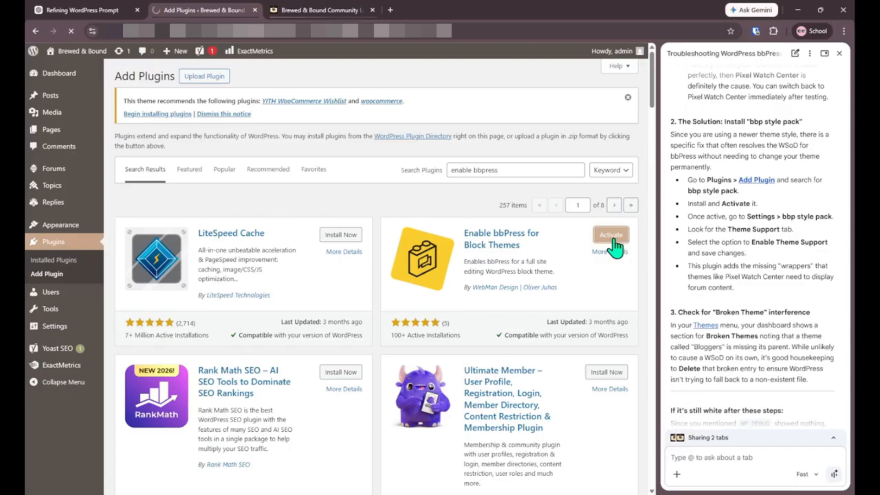
scroll(430, 295, down, 5)
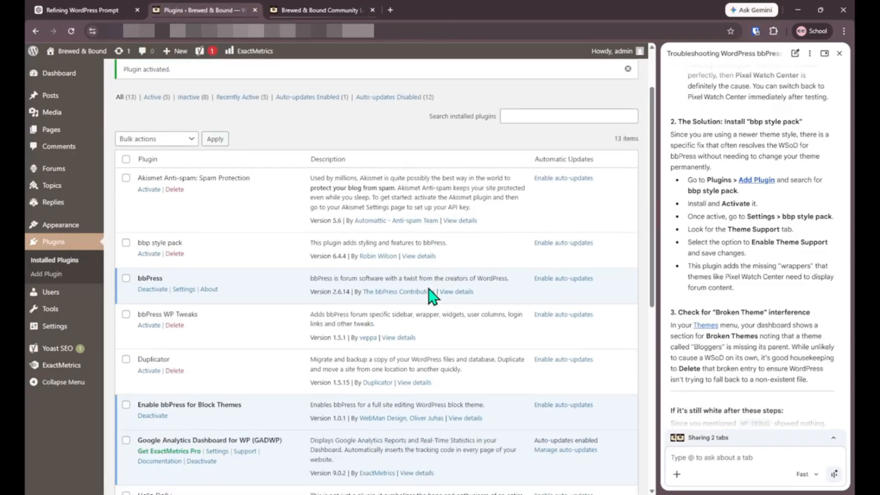
Step: Reload the public Community Lounge forum page and check that its 2 topics render in the new block-theme layout
click(284, 9)
click(77, 31)
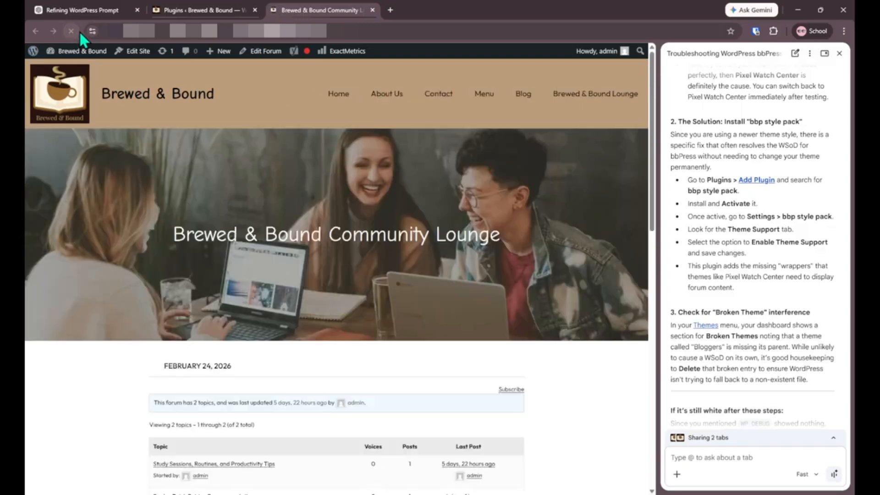
scroll(417, 198, down, 5)
scroll(364, 202, down, 9)
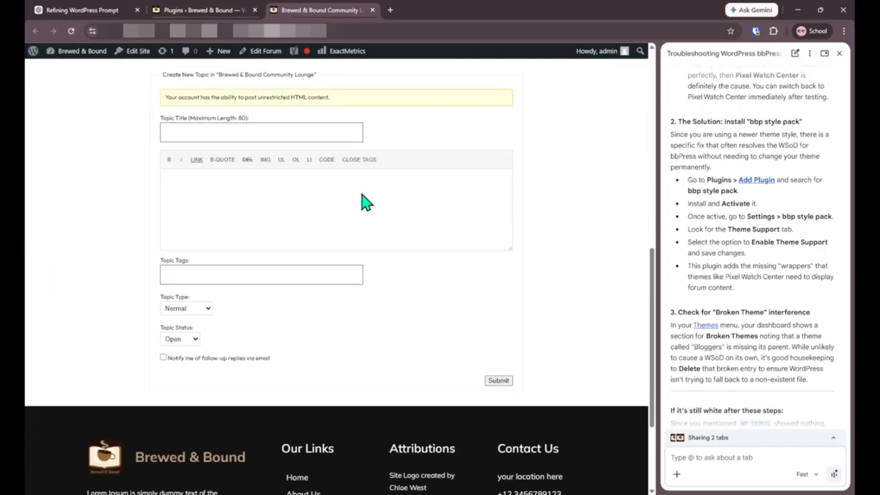
scroll(364, 202, up, 13)
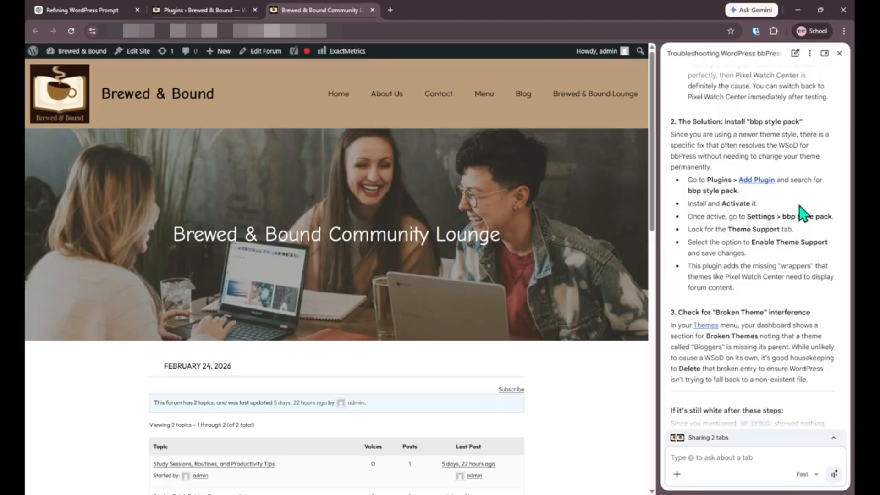
scroll(804, 214, down, 14)
scroll(803, 214, up, 20)
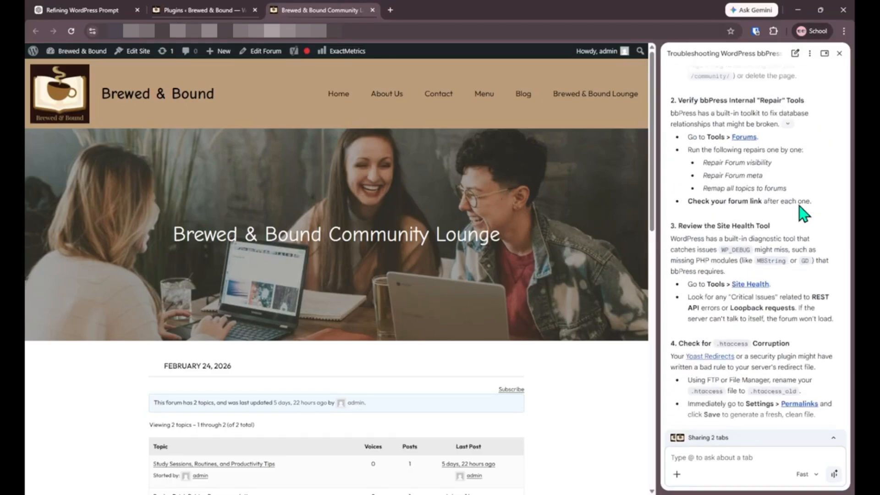